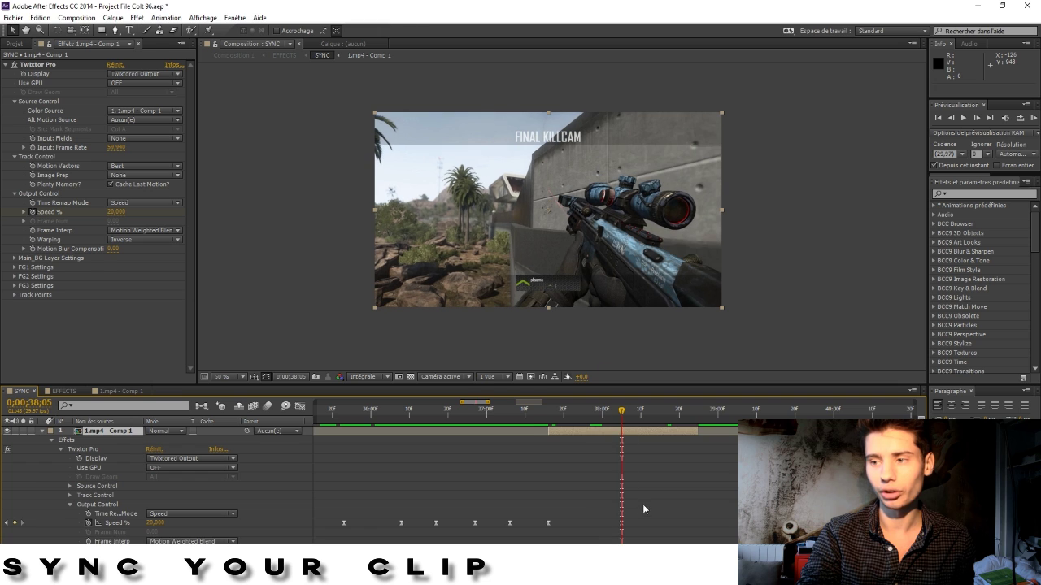
Step: Paste a Twixtor Pro Speed % keyframe at 0;00;38;05 to hold the speed
key("ctrl+v")
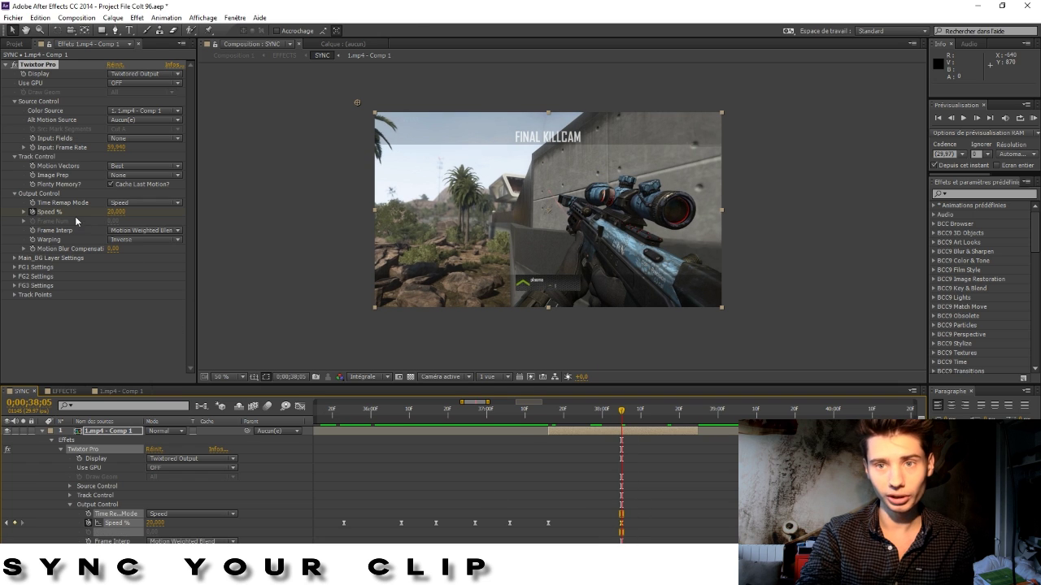
Step: Review the Speed % curves in the Graph Editor, then open the 1.mp4 - Comp 1 precomposition
left_click(300, 406)
left_click_drag(553, 421, 695, 416)
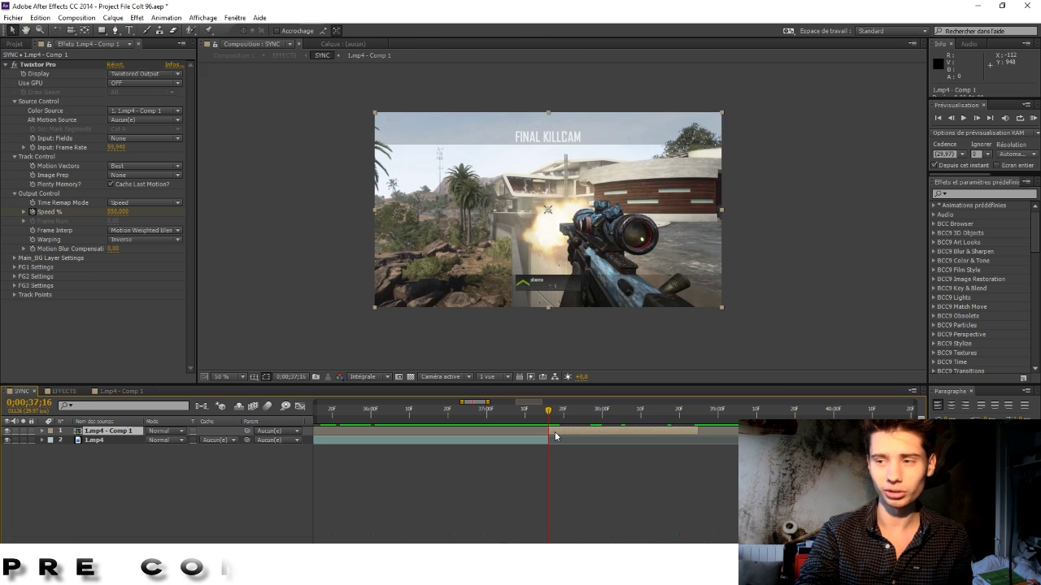
right_click(557, 432)
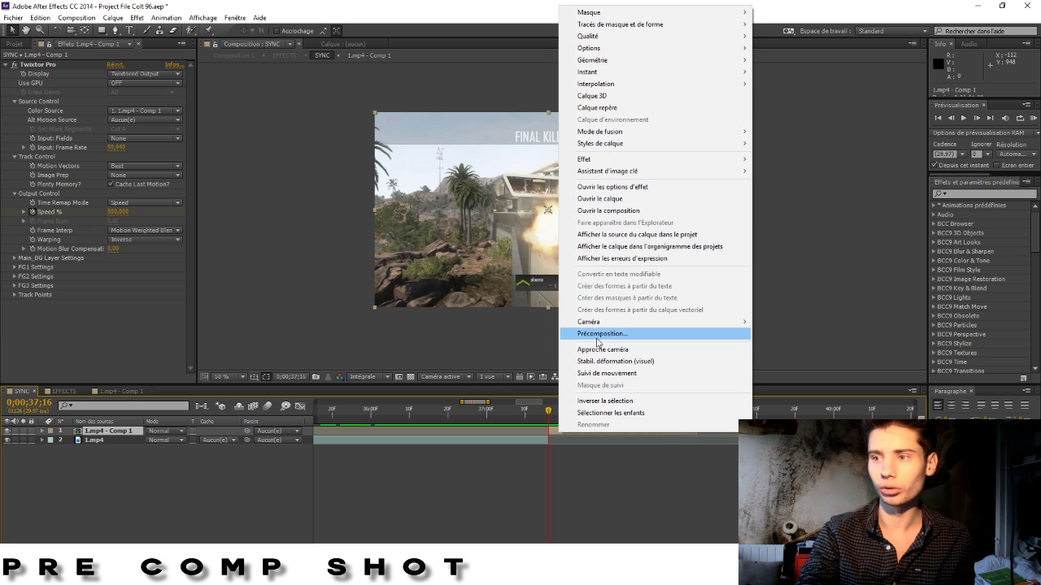
left_click(551, 418)
double_click(559, 431)
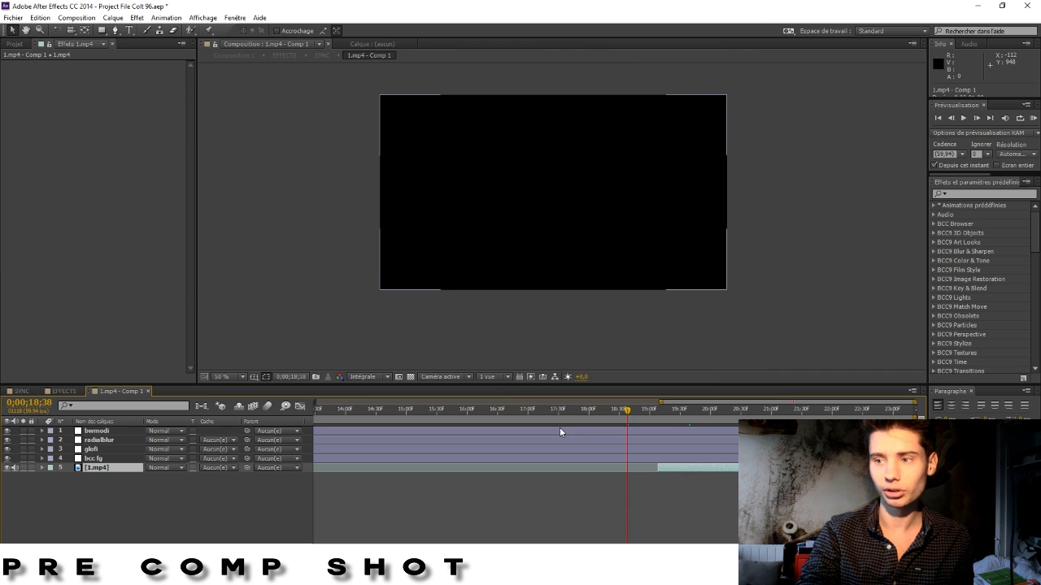
Step: At 0;00;19;08, Roto Brush the sniper rifle on 1.mp4 and propagate the matte forward
left_click(668, 416)
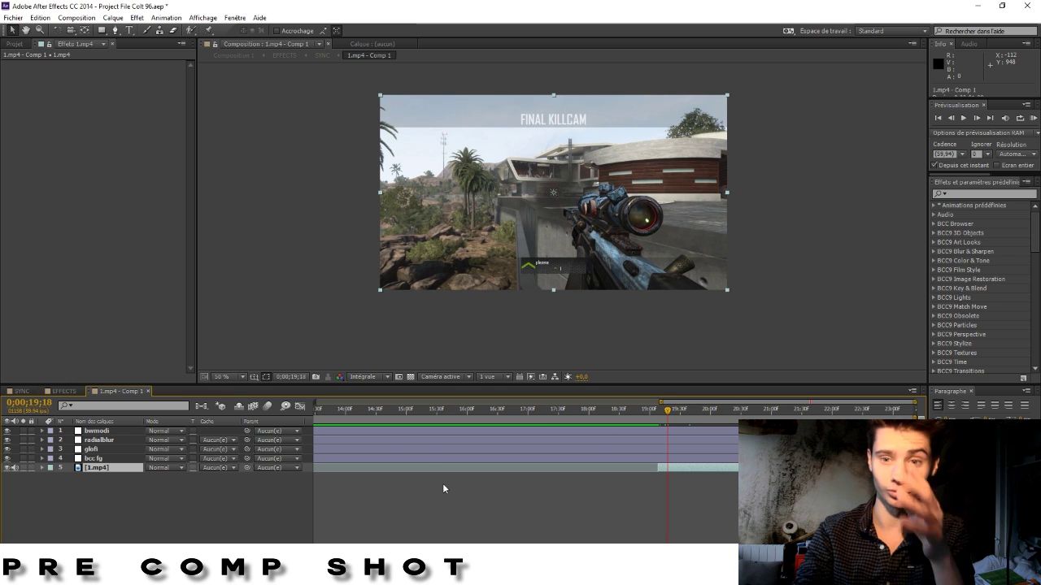
left_click(662, 414)
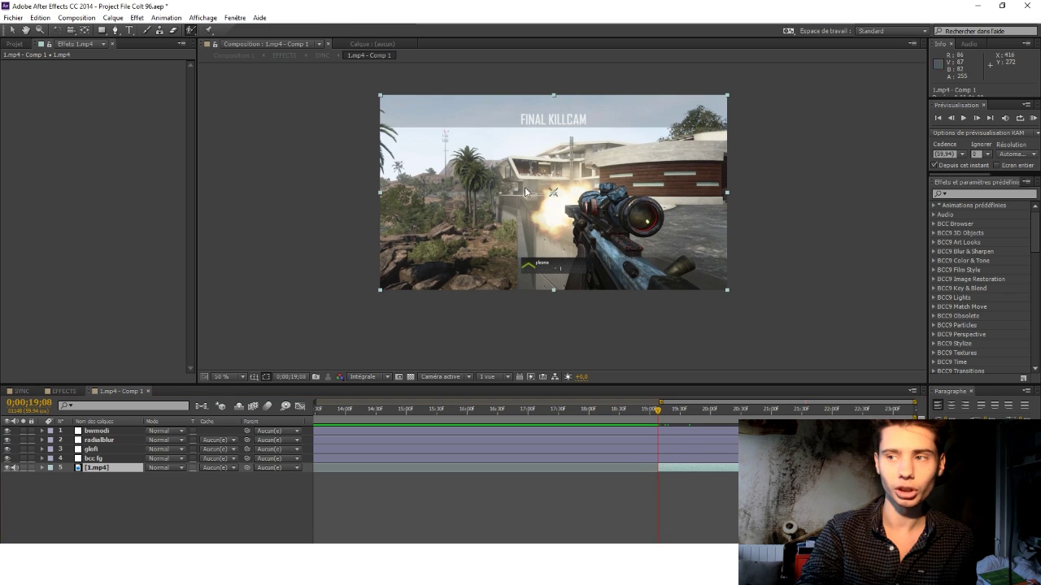
left_click(192, 29)
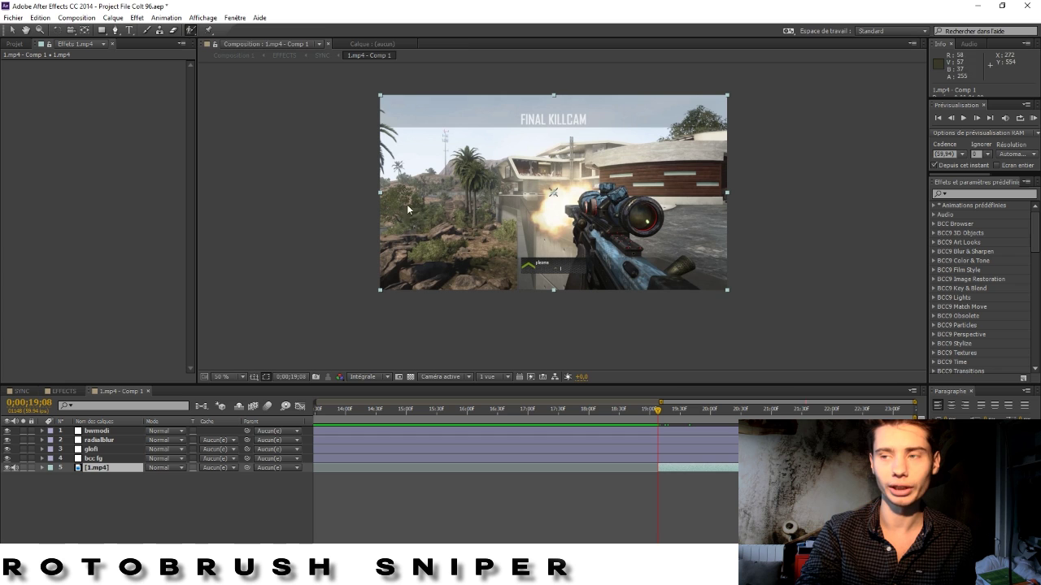
double_click(677, 467)
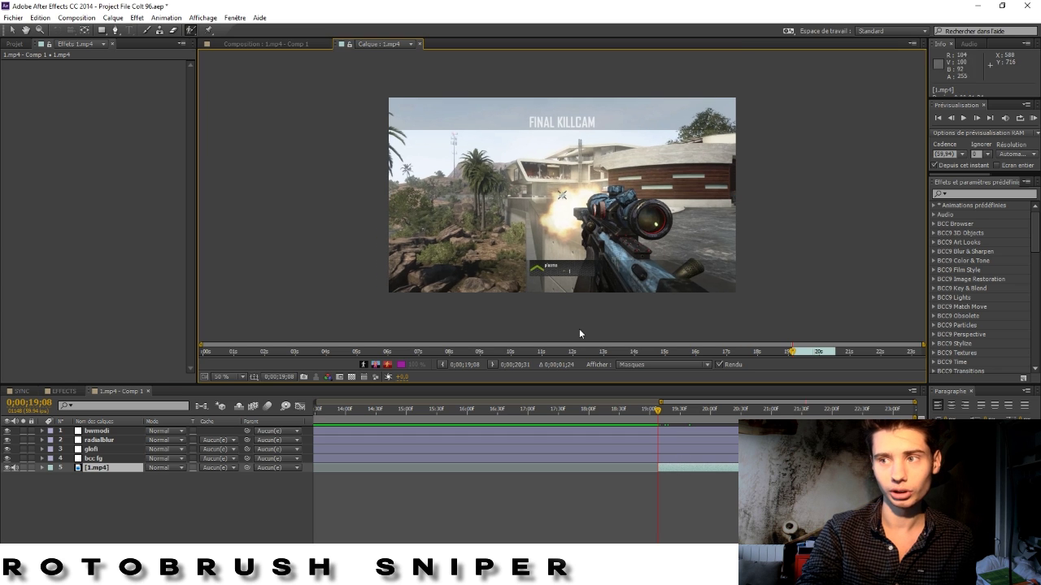
mouse_move(662, 289)
left_mouse_down()
mouse_move(618, 240)
mouse_move(602, 286)
mouse_move(597, 220)
mouse_move(653, 219)
mouse_move(642, 261)
mouse_move(682, 285)
mouse_move(691, 268)
mouse_move(704, 295)
left_mouse_up()
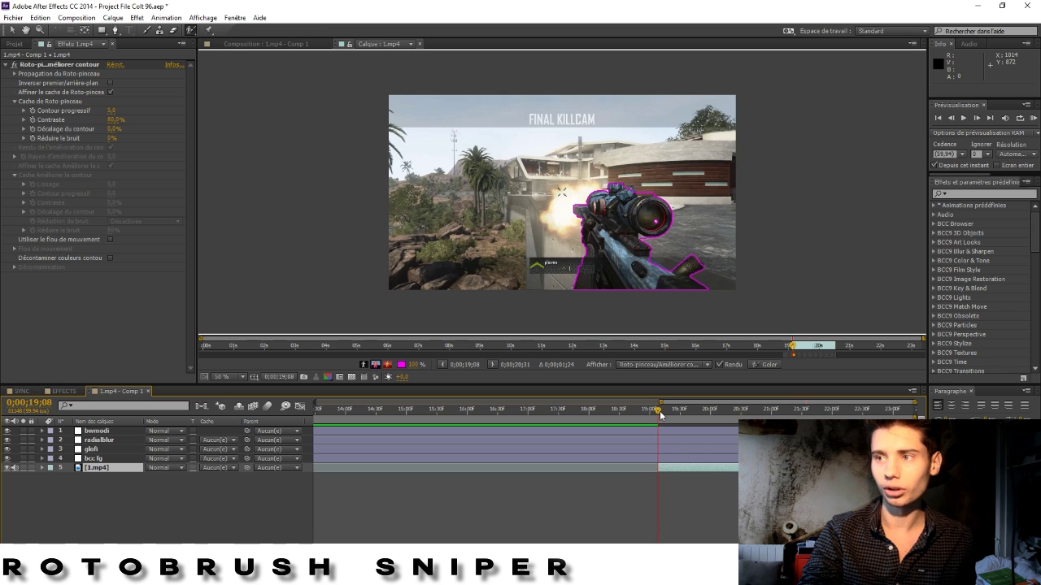
left_click_drag(660, 416, 663, 414)
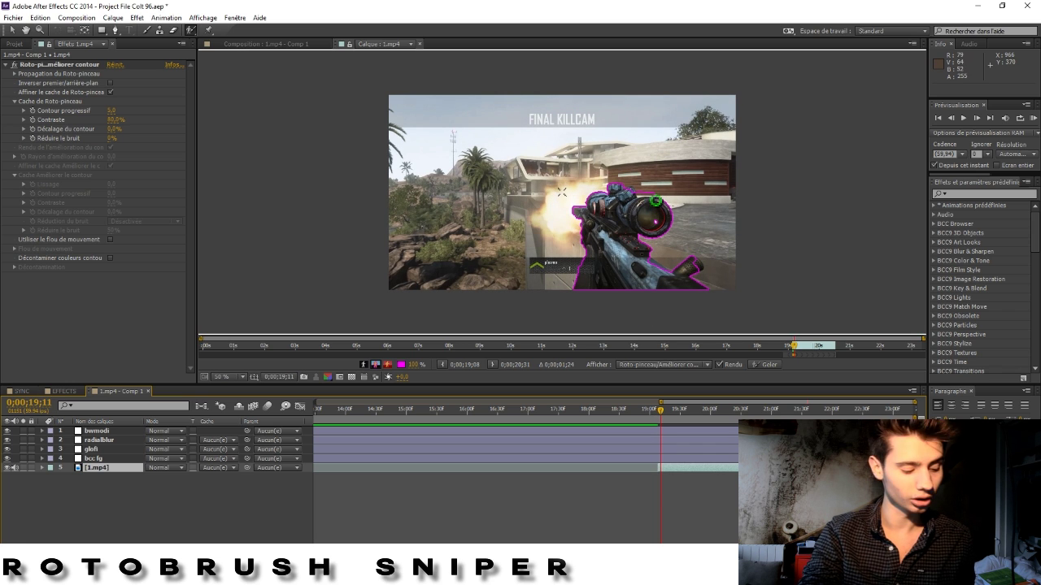
key("space")
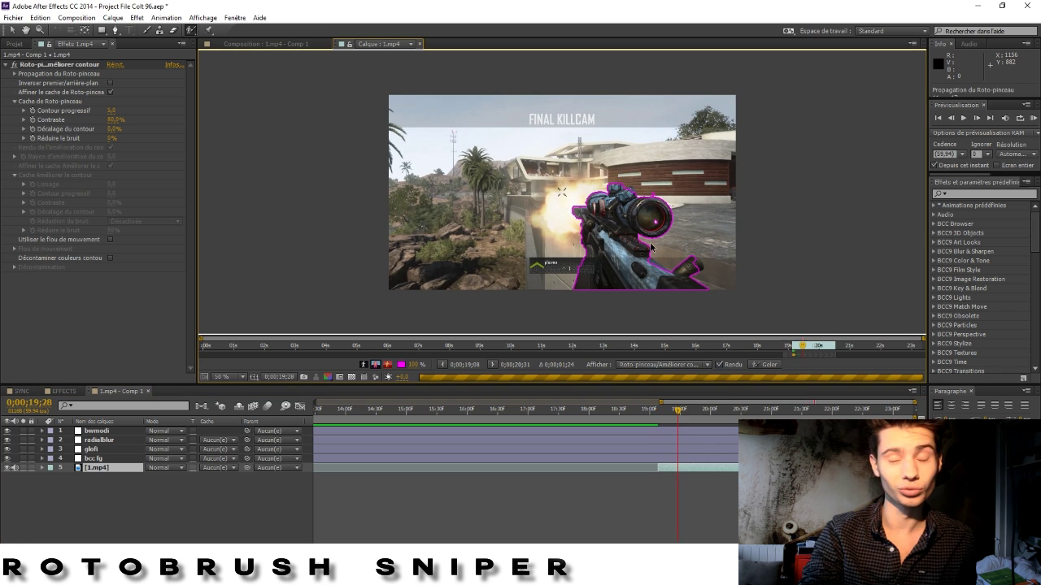
left_click(645, 415)
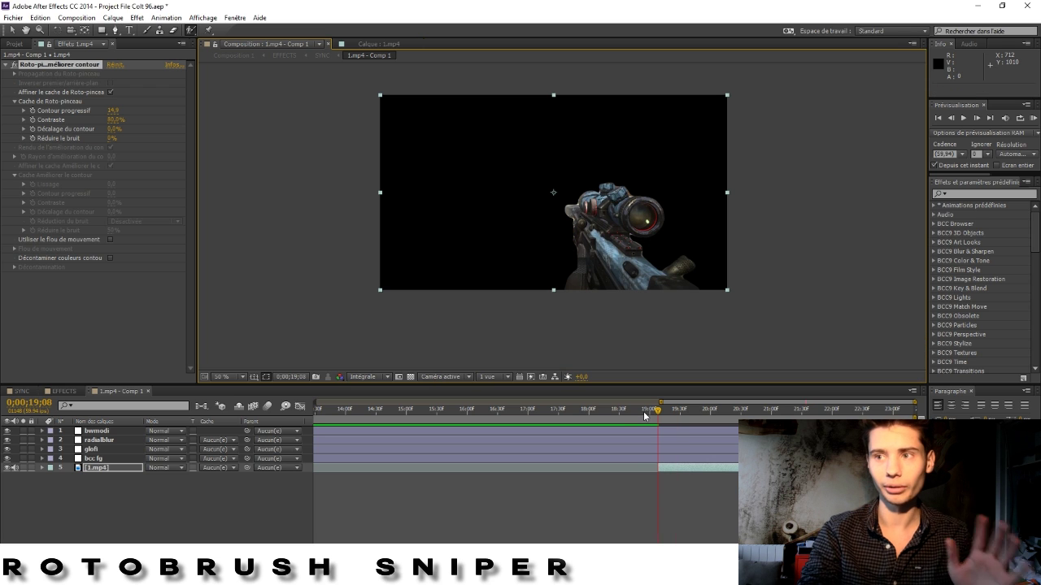
left_click(692, 410)
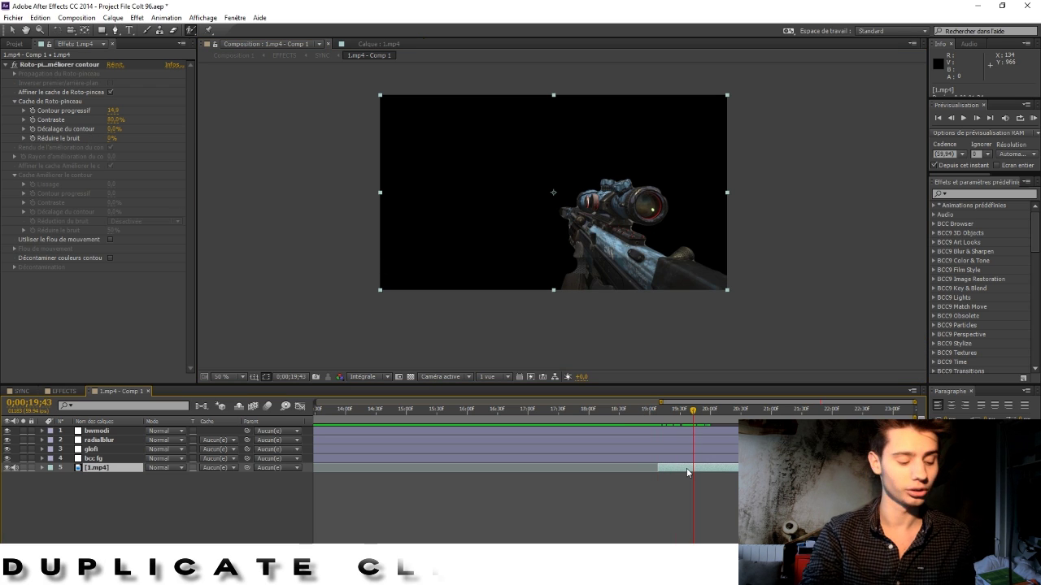
Step: Duplicate 1.mp4, delete Roto Brush from the copy, and move the copy below the rotoscoped layer
key("ctrl+d")
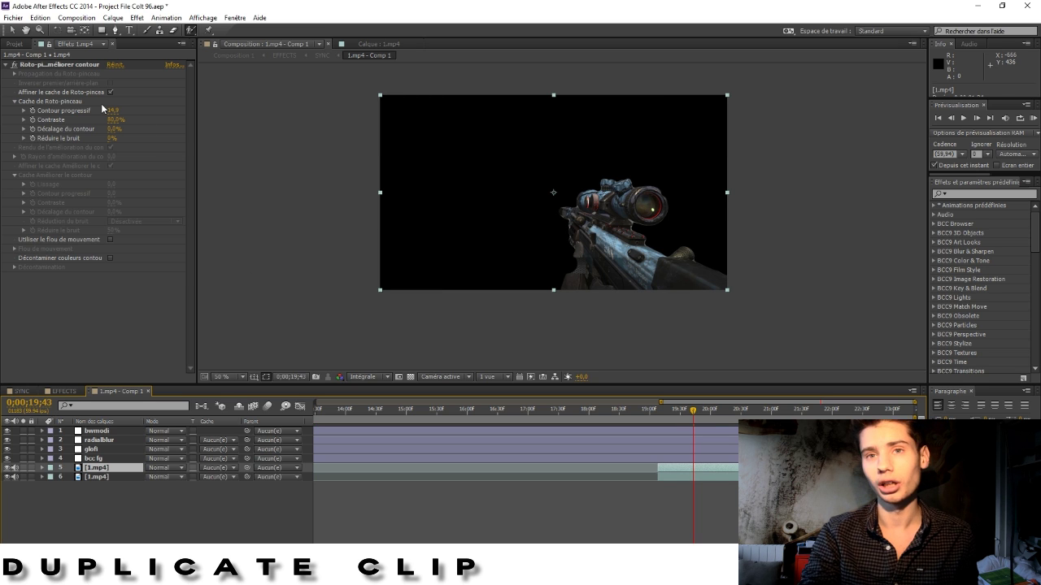
left_click(30, 65)
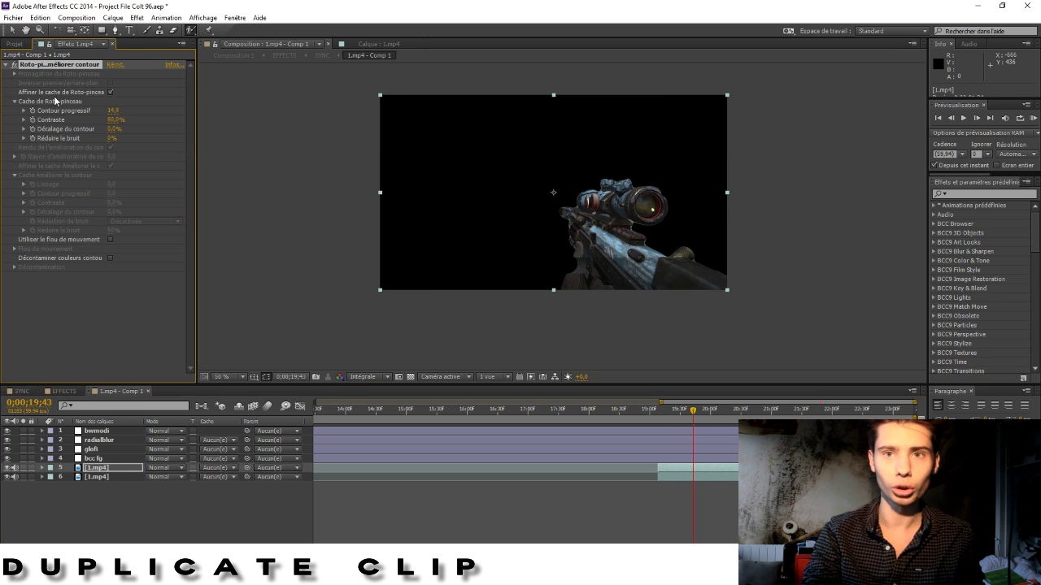
key("Delete")
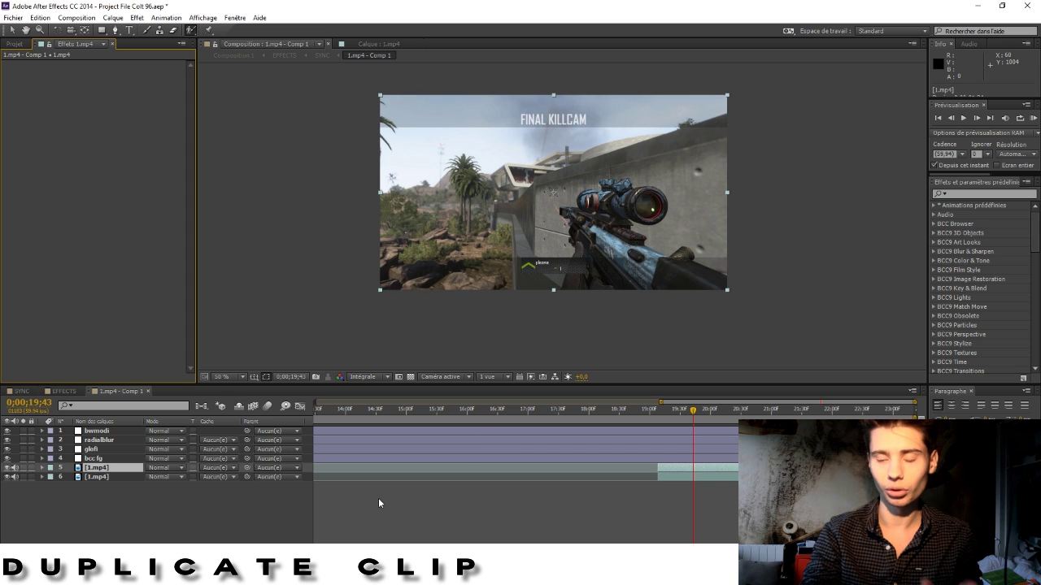
left_click(98, 470)
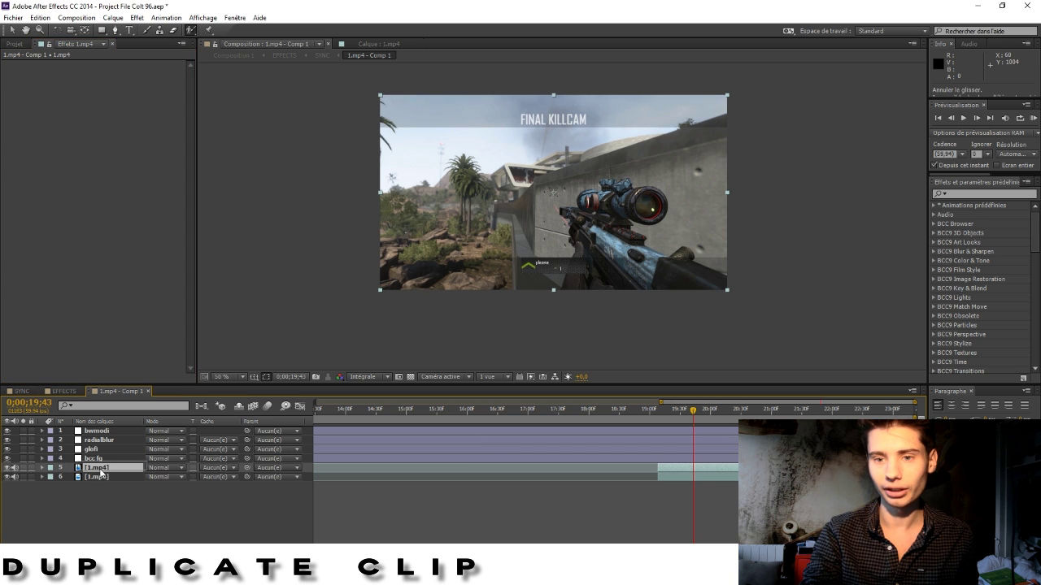
left_click_drag(100, 472, 104, 486)
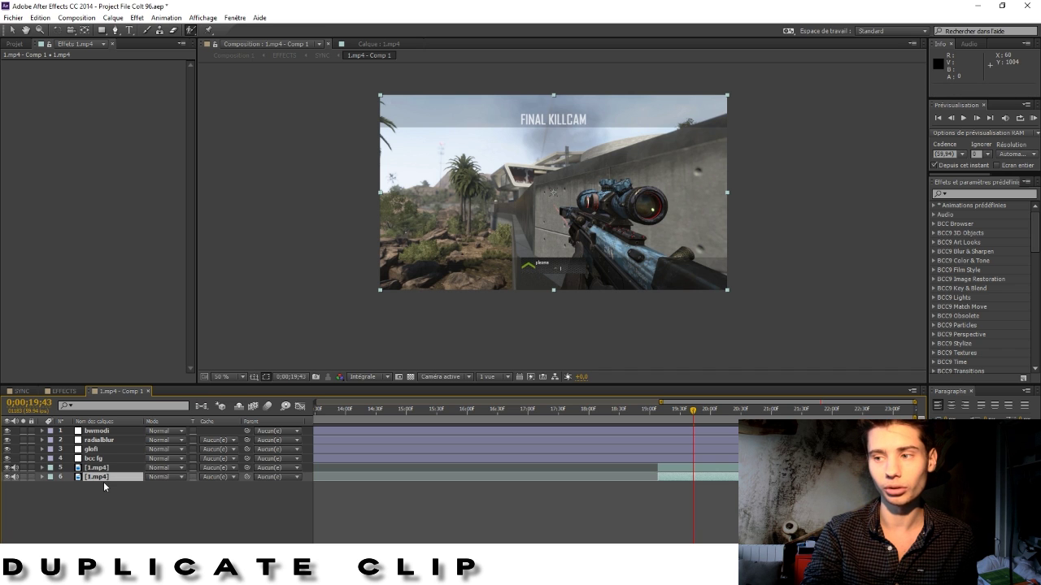
left_click(703, 470)
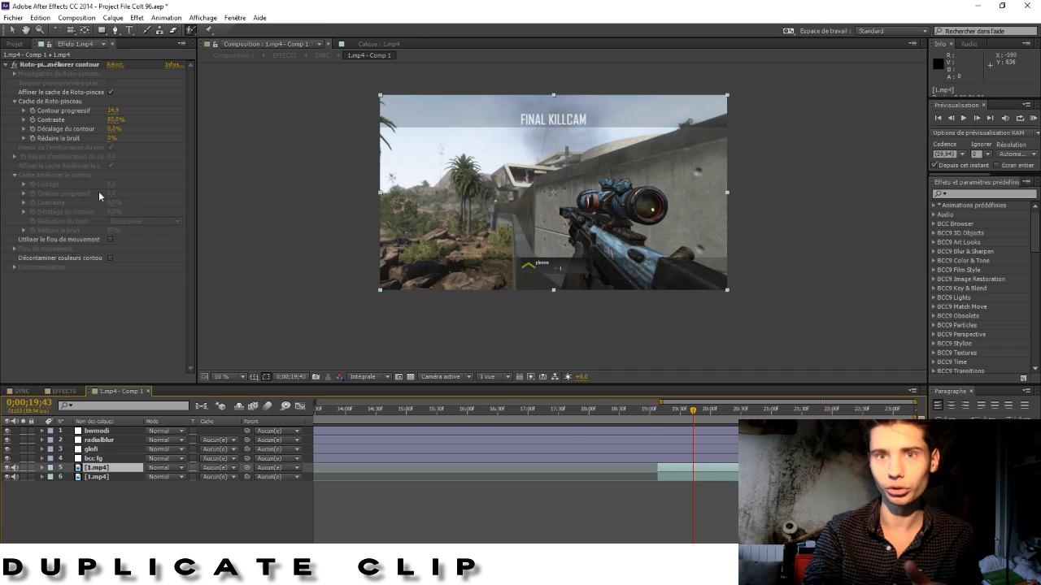
left_click(423, 476)
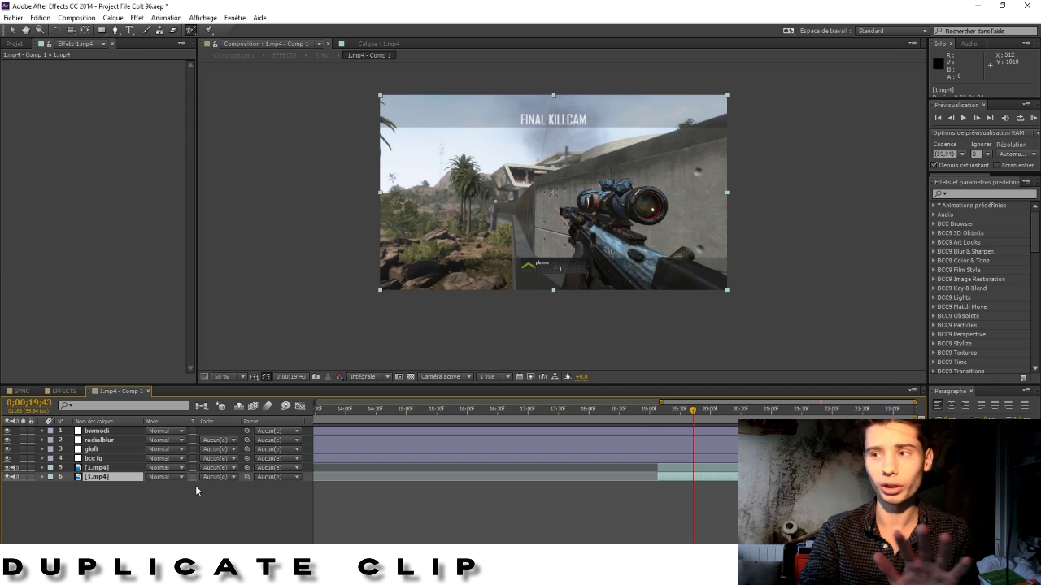
Step: Apply Camera Lens Blur (Flou objectif appareil photo) to the lower unmasked copy
type("flou obj")
double_click(980, 214)
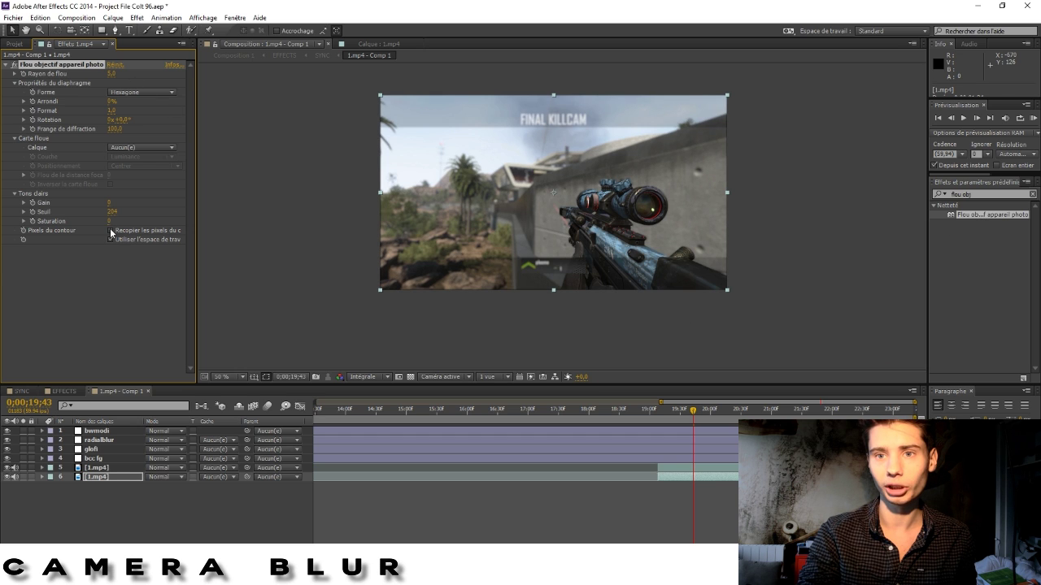
left_click(137, 458)
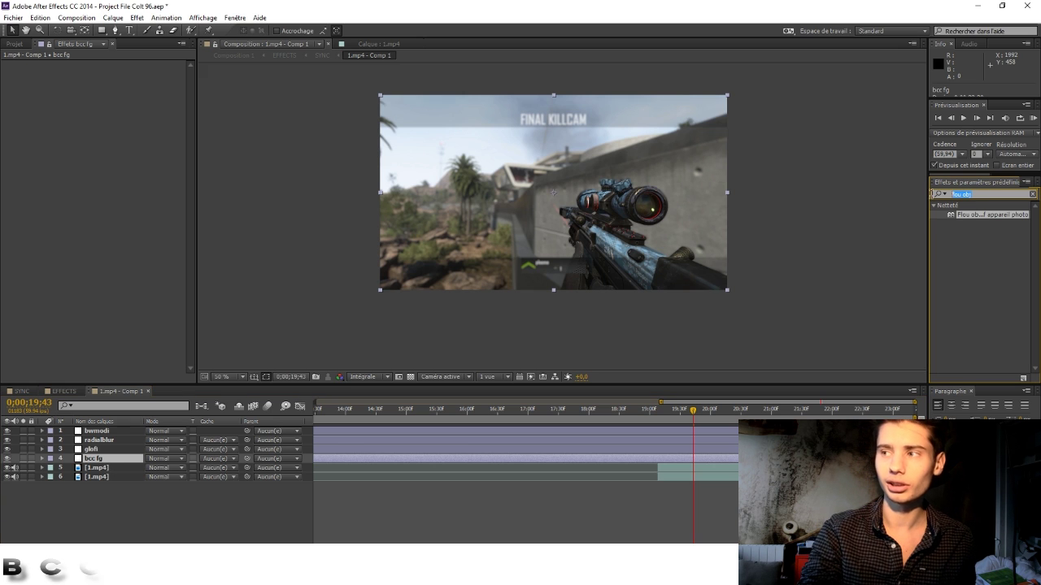
Step: Apply BCC Film Glow to bcc fg and set its Glow Radius to about 70
double_click(976, 223)
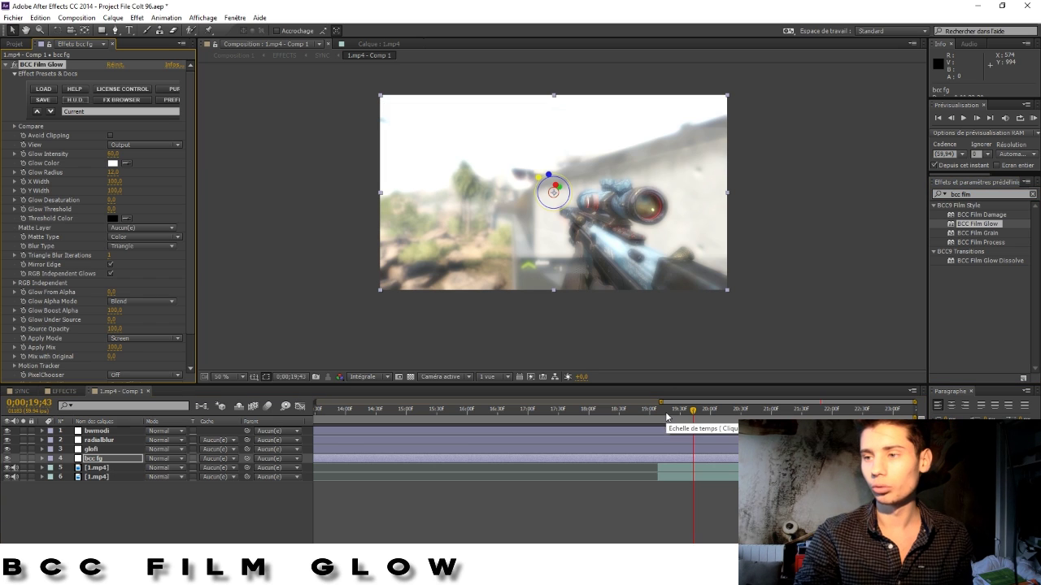
left_click(657, 422)
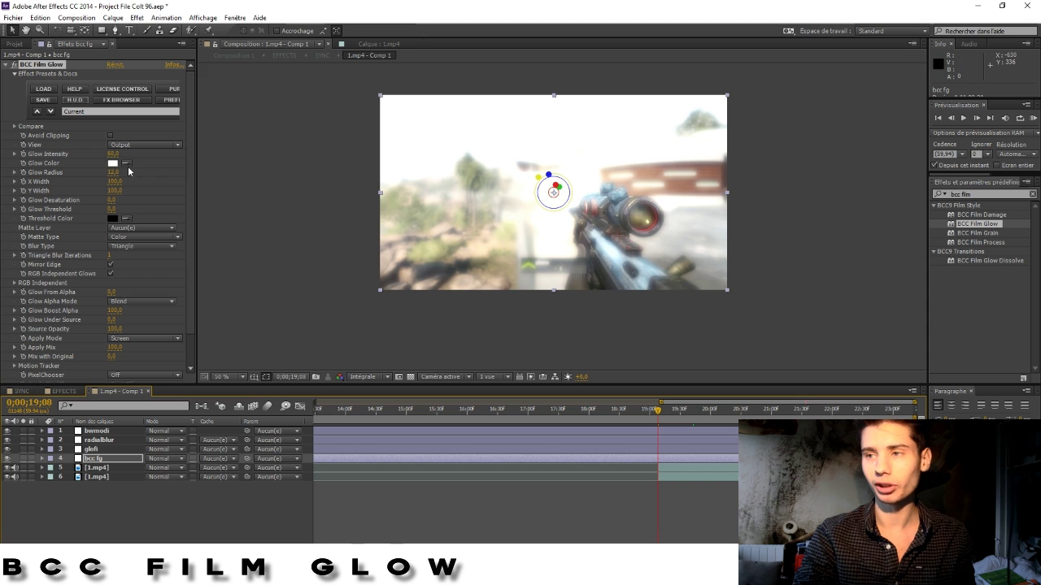
left_click_drag(113, 173, 143, 171)
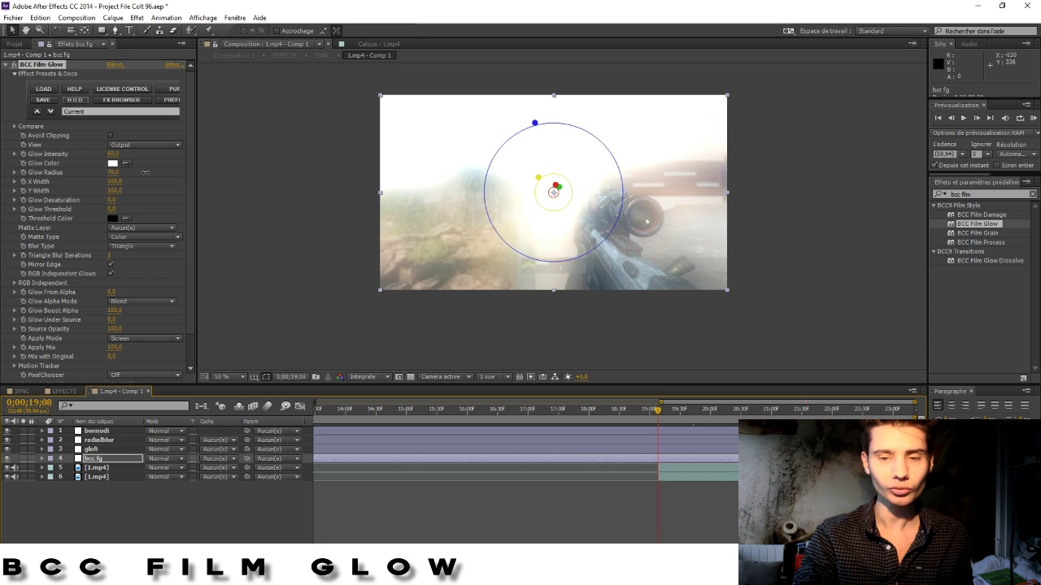
left_click(103, 477)
Step: Move bcc fg below the rifle footage and put the roto-brushed rifle layer on top
left_click_drag(102, 477, 102, 475)
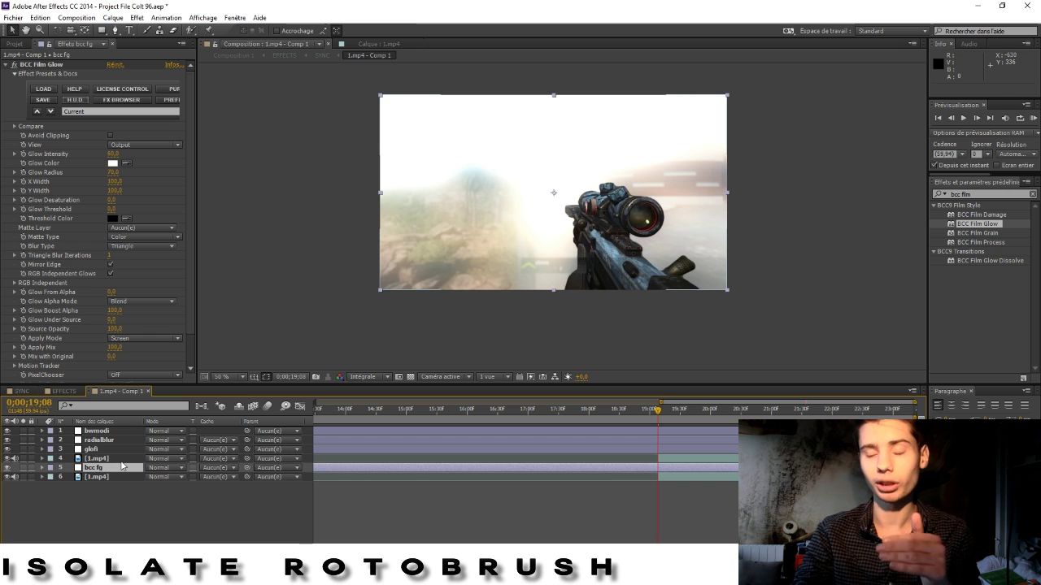
left_click_drag(111, 460, 105, 428)
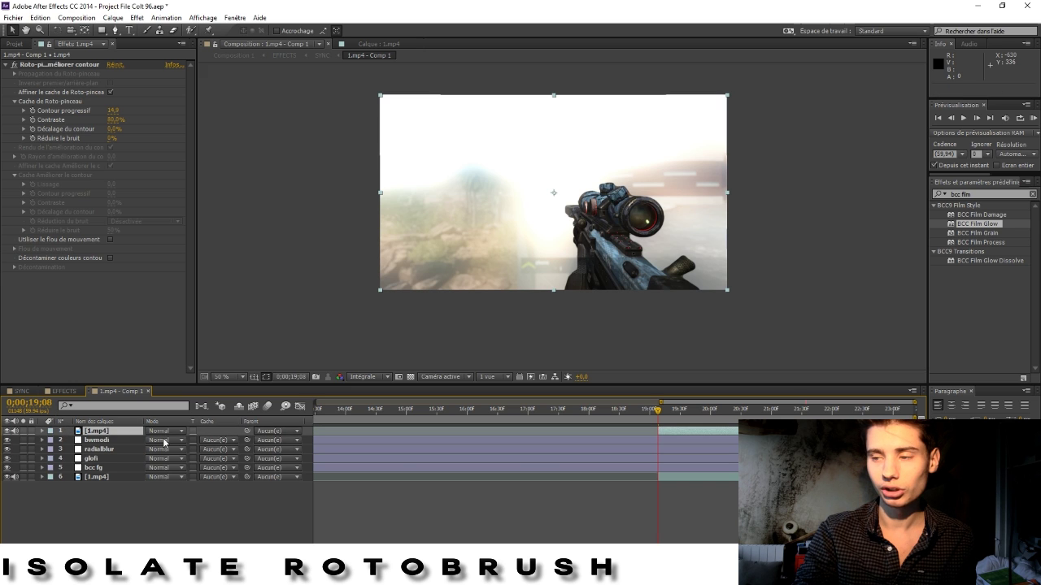
left_click(125, 468)
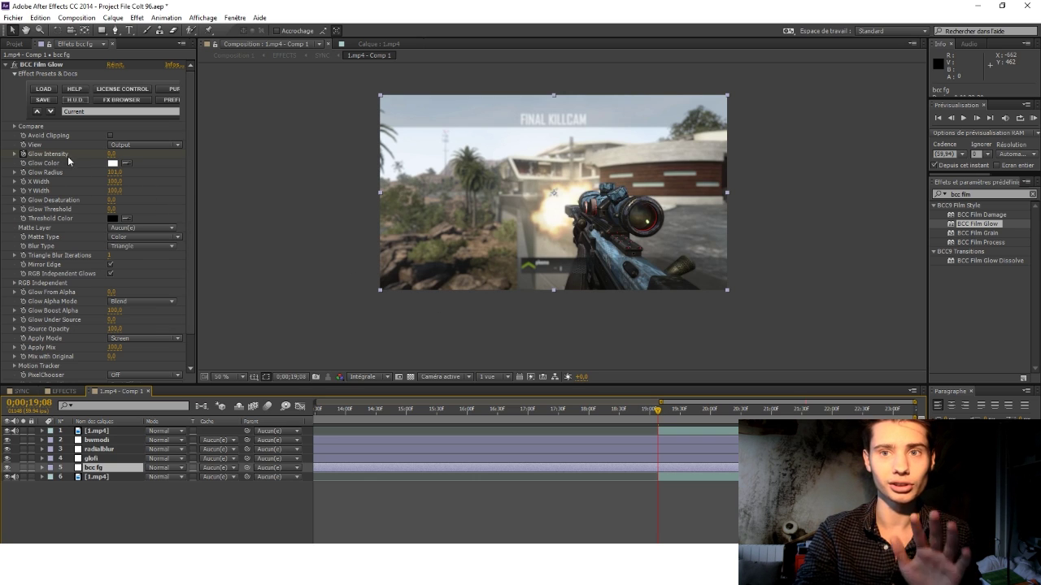
Step: Raise BCC Film Glow's Glow Radius to 130
key("k")
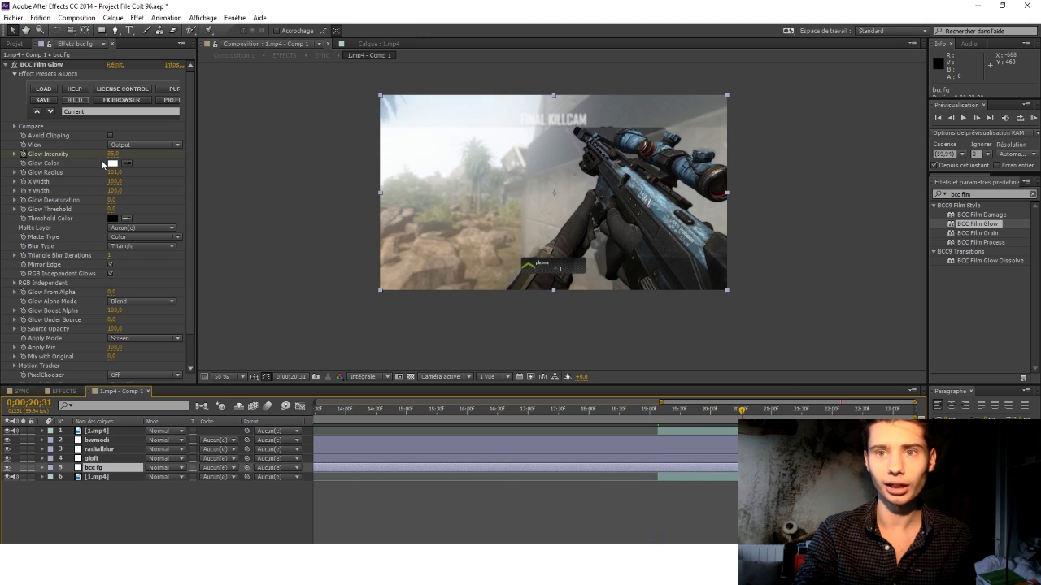
left_click(698, 415)
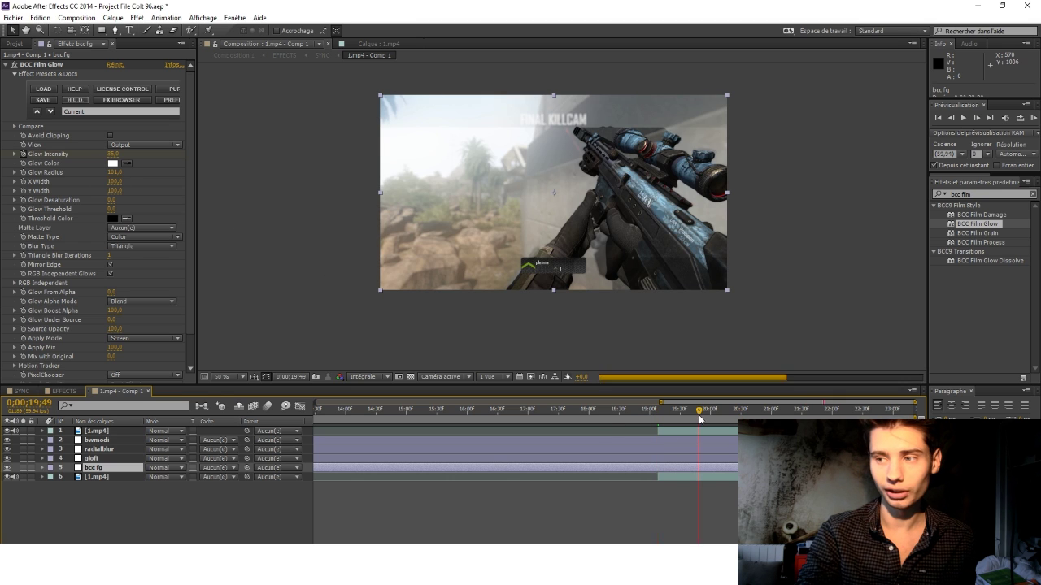
left_click(681, 413)
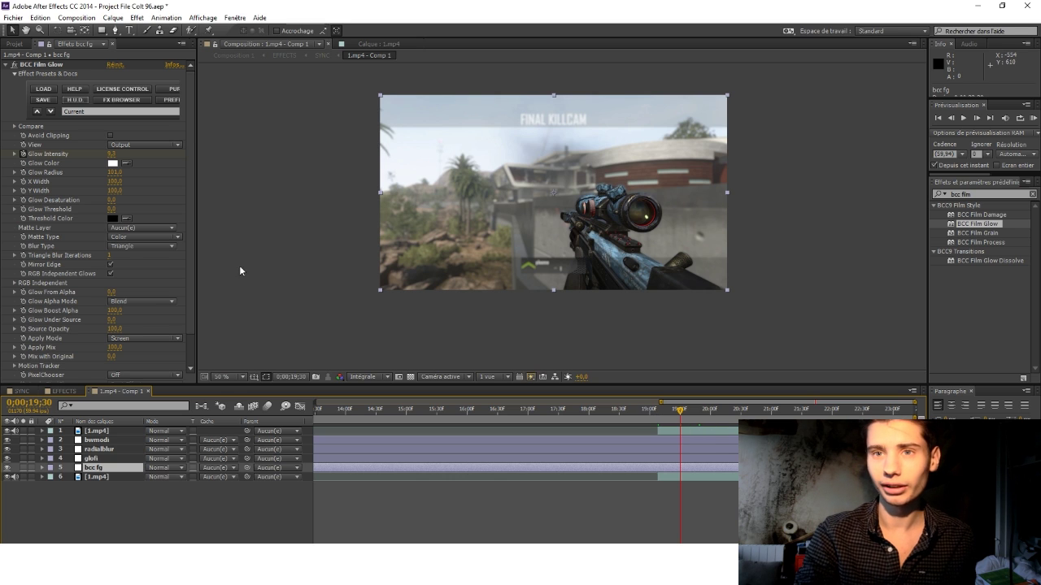
left_click(114, 172)
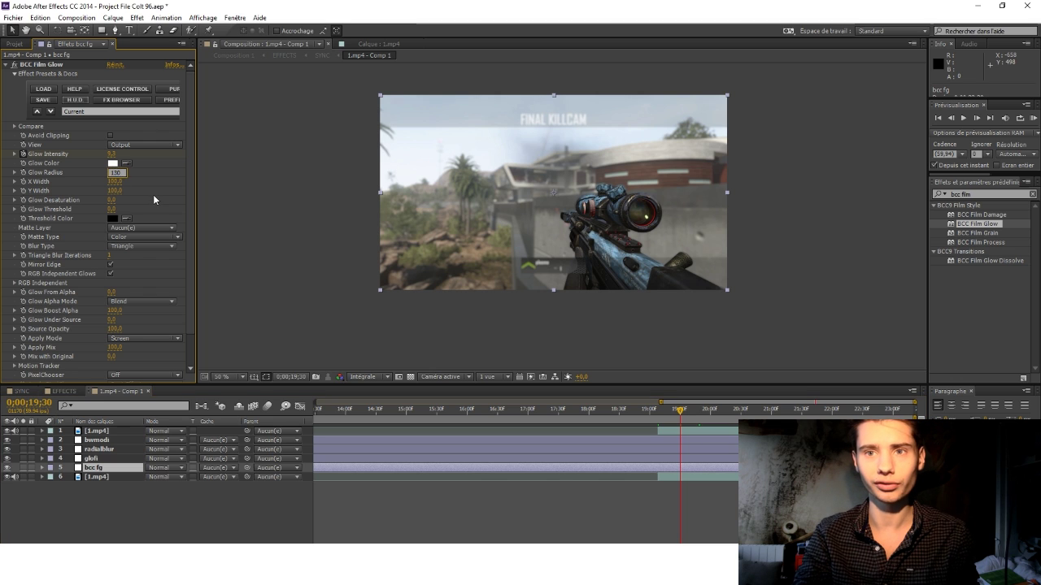
type("130")
key("Return")
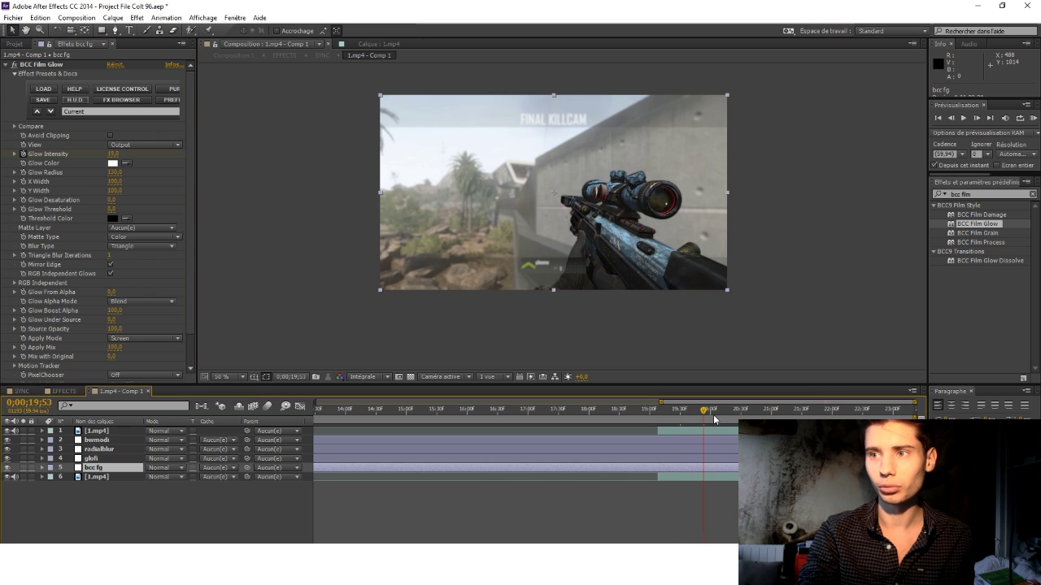
left_click_drag(714, 414, 723, 413)
left_click(660, 412)
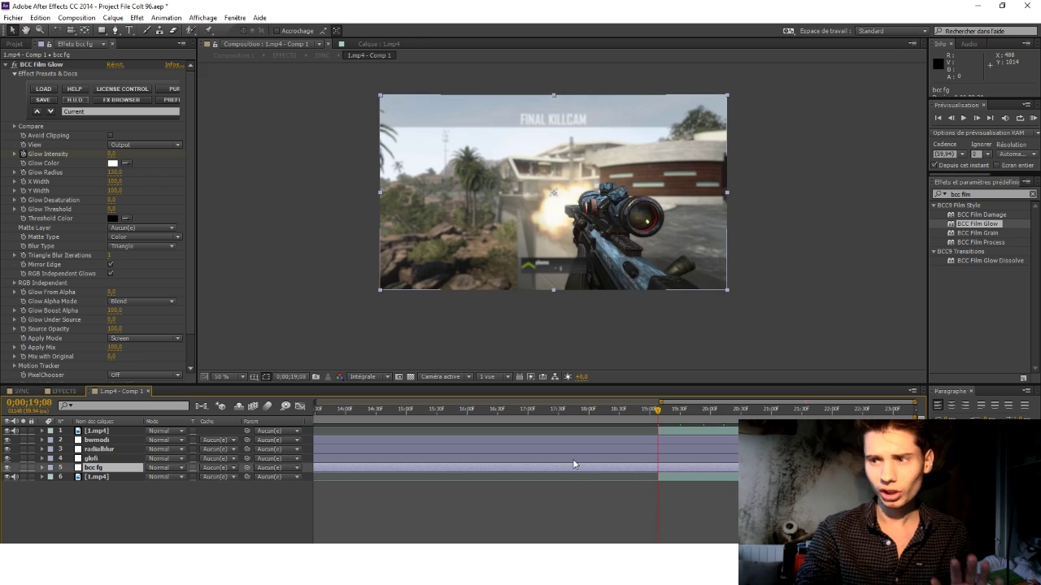
Step: Apply Glo Fi to the glofi layer from the Effects & Presets search
left_click(114, 458)
left_click(933, 193)
type("glo fi")
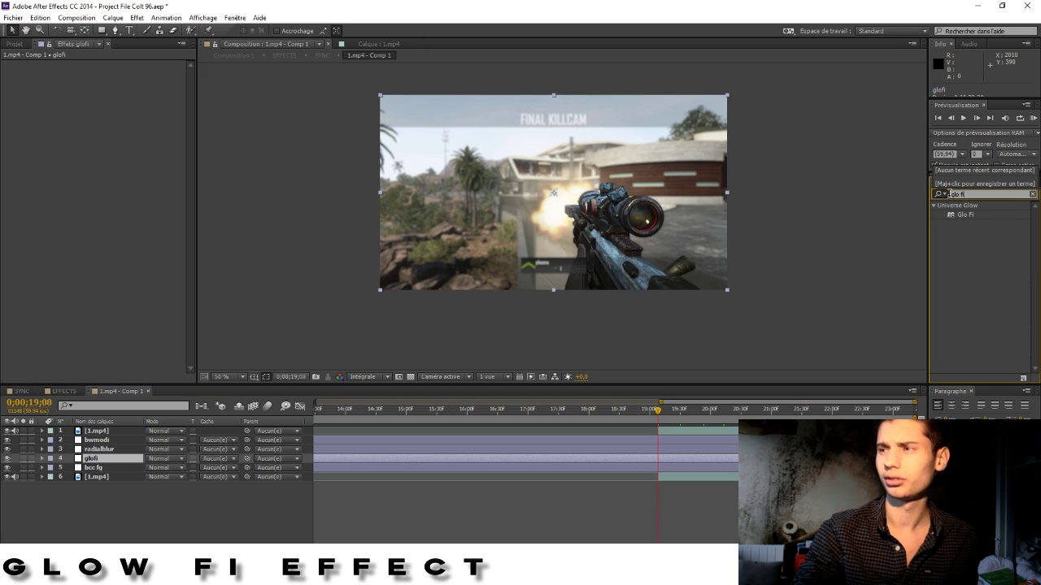
double_click(949, 213)
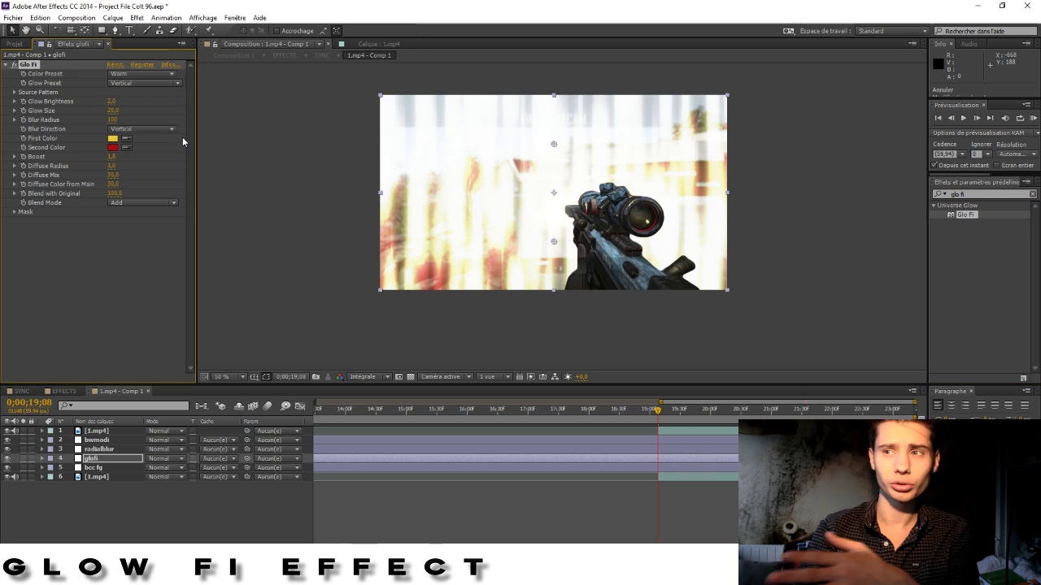
Step: Lower Glo Fi's Glow Brightness to 0,4 and keep Glow Size at 20,0
left_click(111, 102)
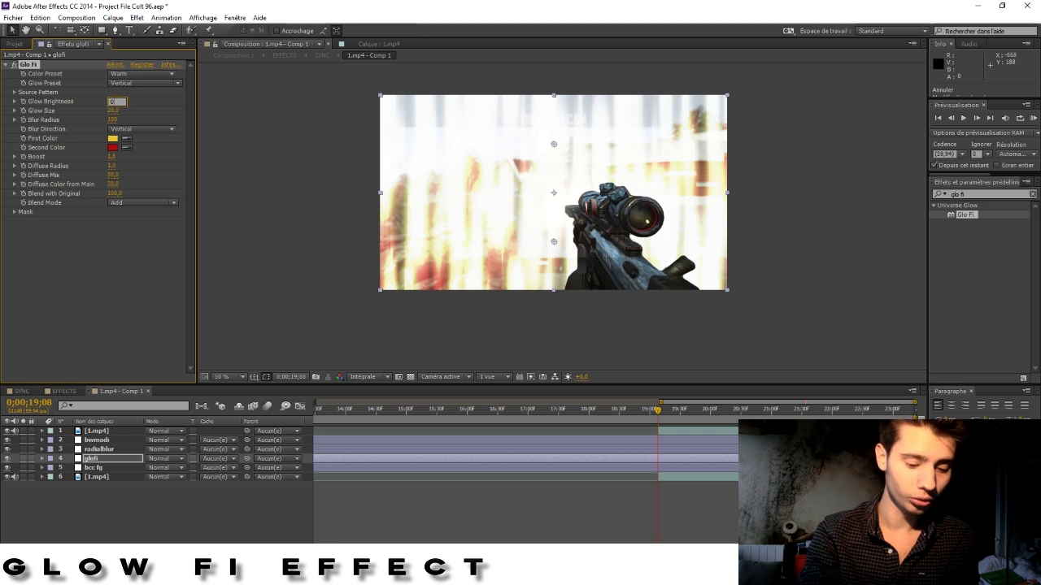
type("0,4")
key("Return")
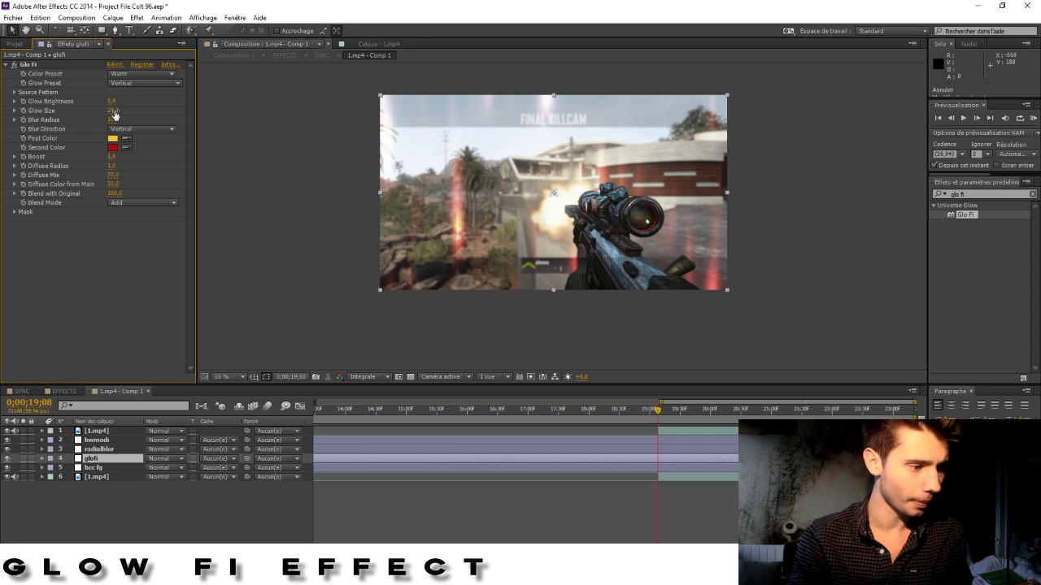
left_click(114, 114)
left_click(140, 109)
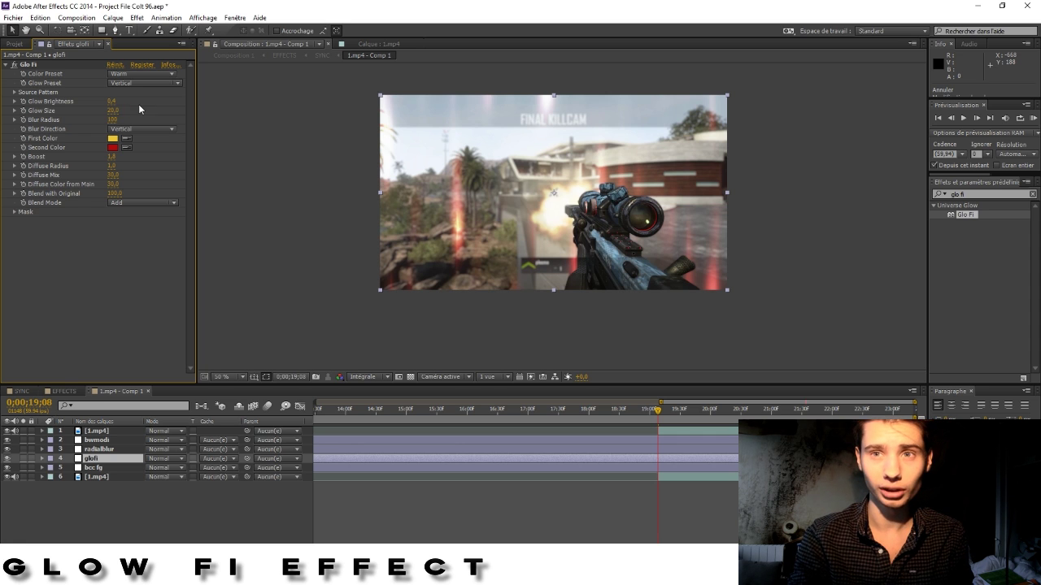
Step: Set Glo Fi's First Color to blue 0096FF and Second Color to blue 0036FF
left_click(112, 139)
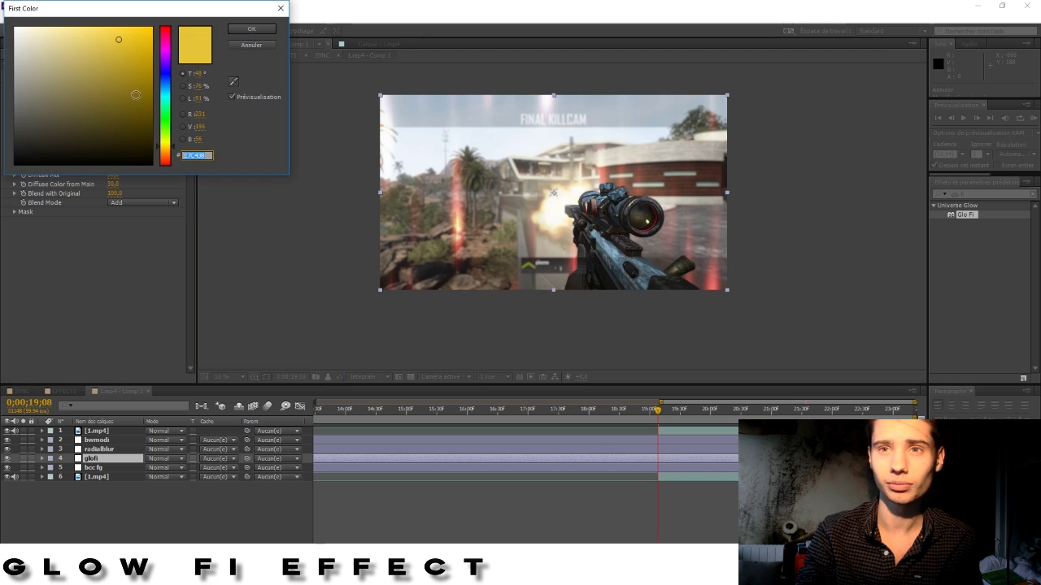
left_click_drag(166, 83, 169, 26)
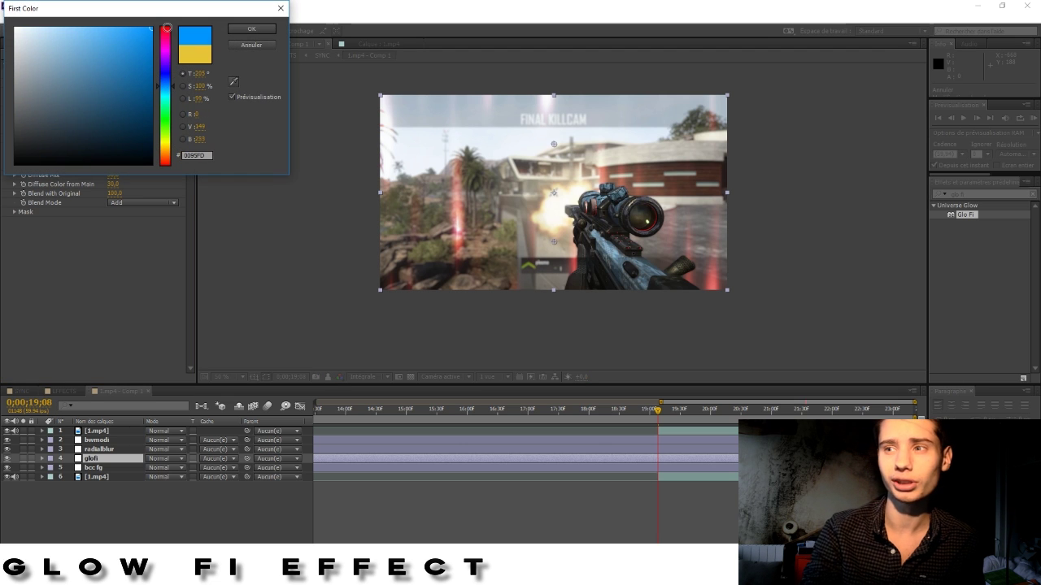
left_click(251, 29)
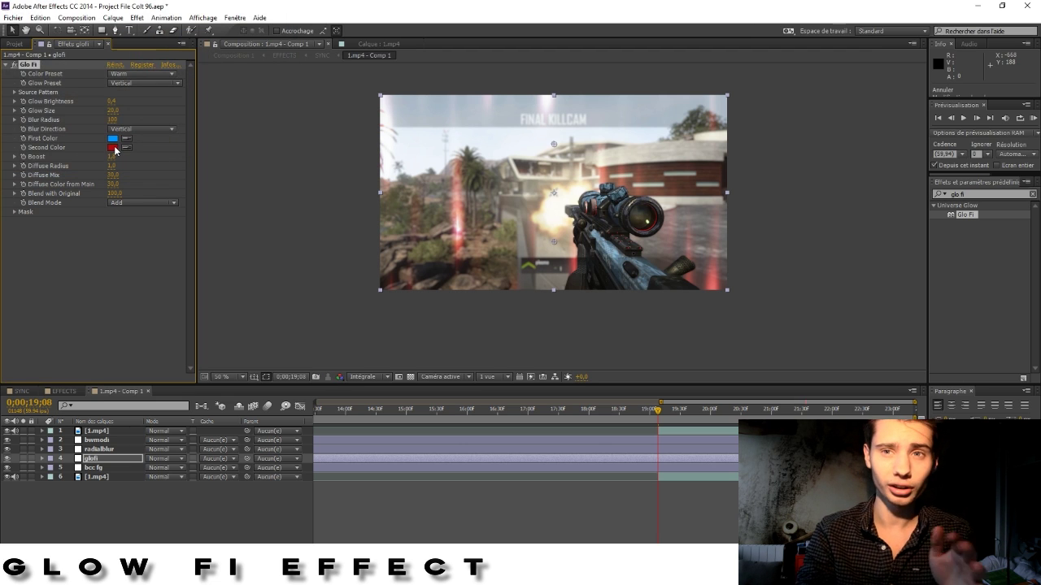
left_click(112, 147)
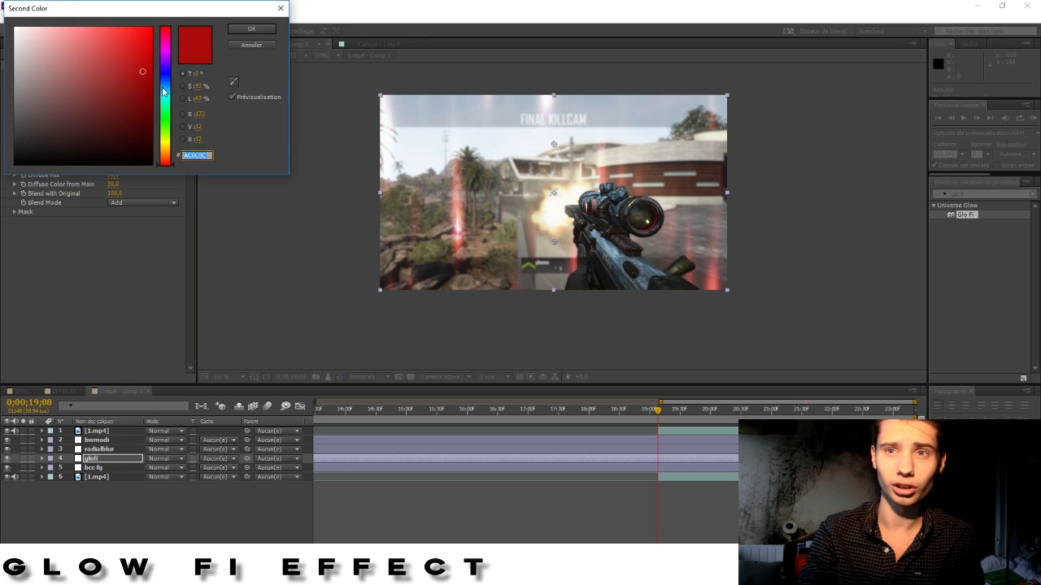
left_click(165, 91)
left_click_drag(142, 85, 168, 11)
left_click(165, 78)
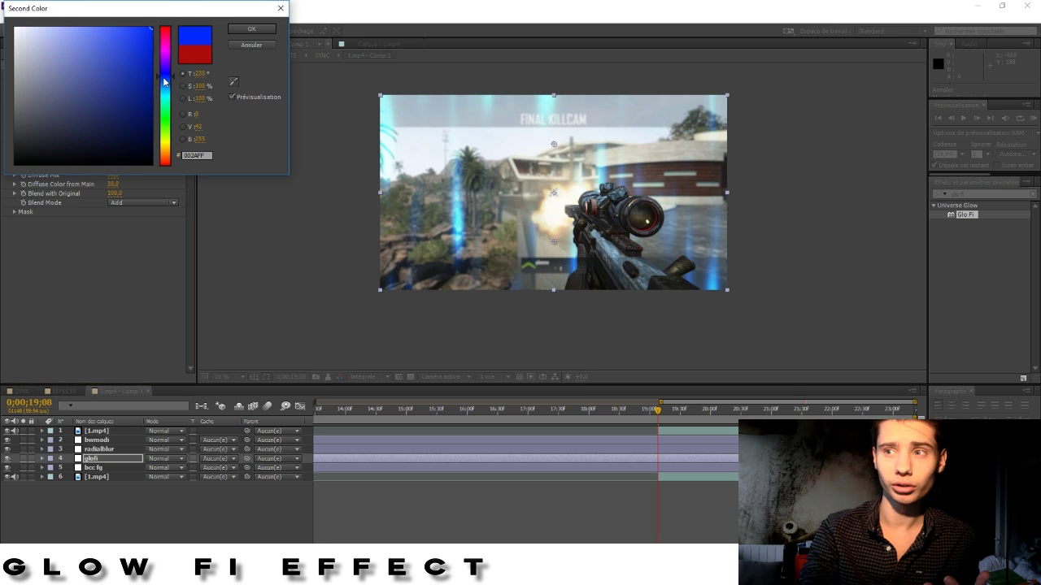
left_click(243, 33)
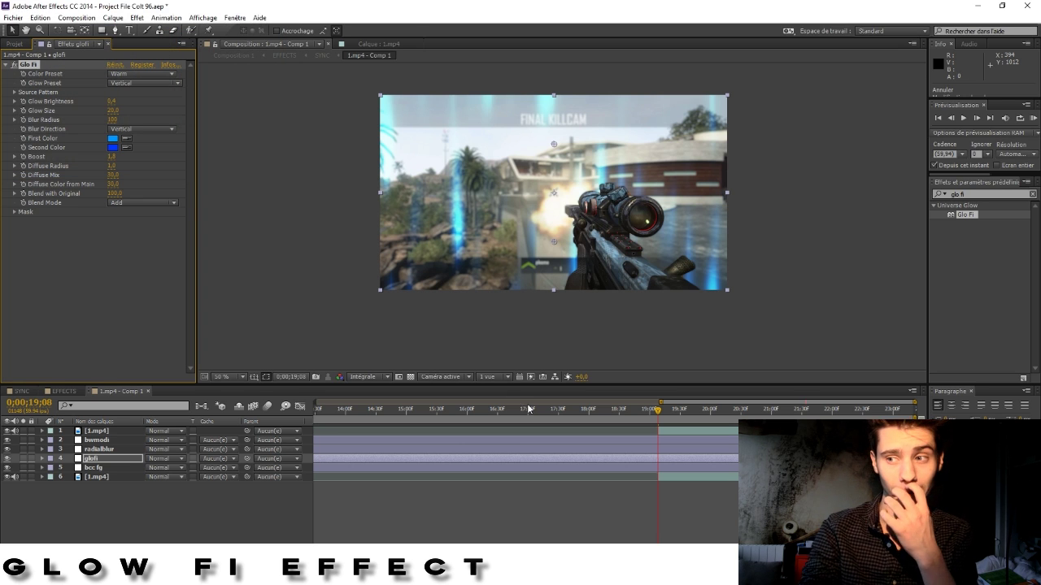
Step: Add CC Radial Blur to the radialblur layer at Amount 19 with Fading Zoom type
left_click(124, 450)
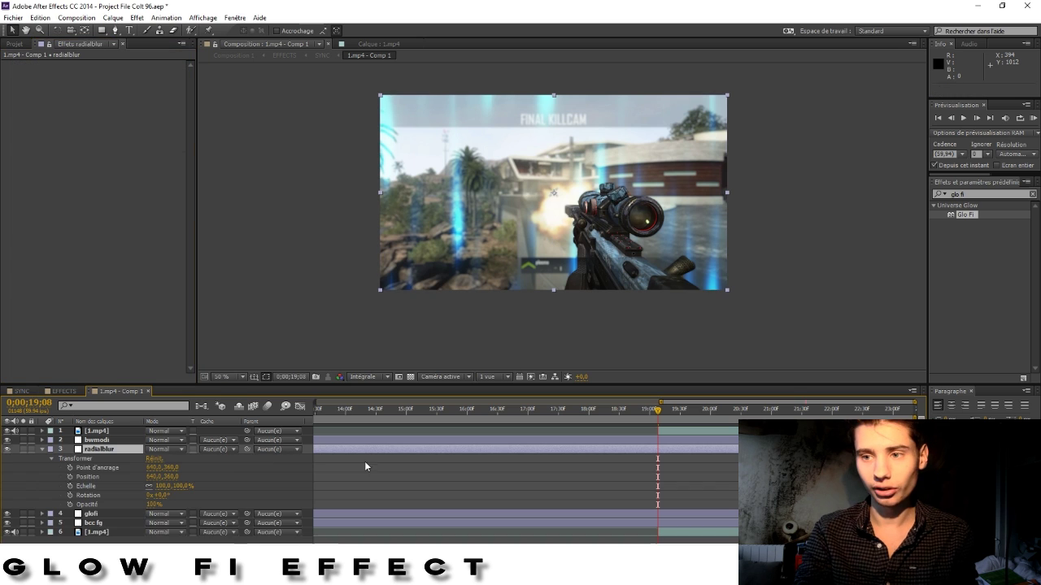
left_click(948, 195)
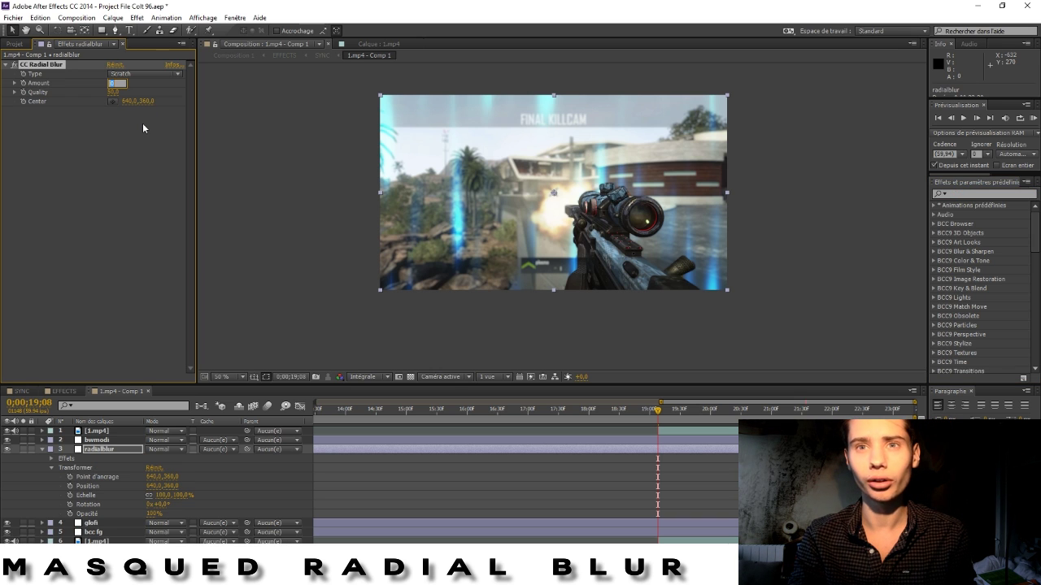
type("19")
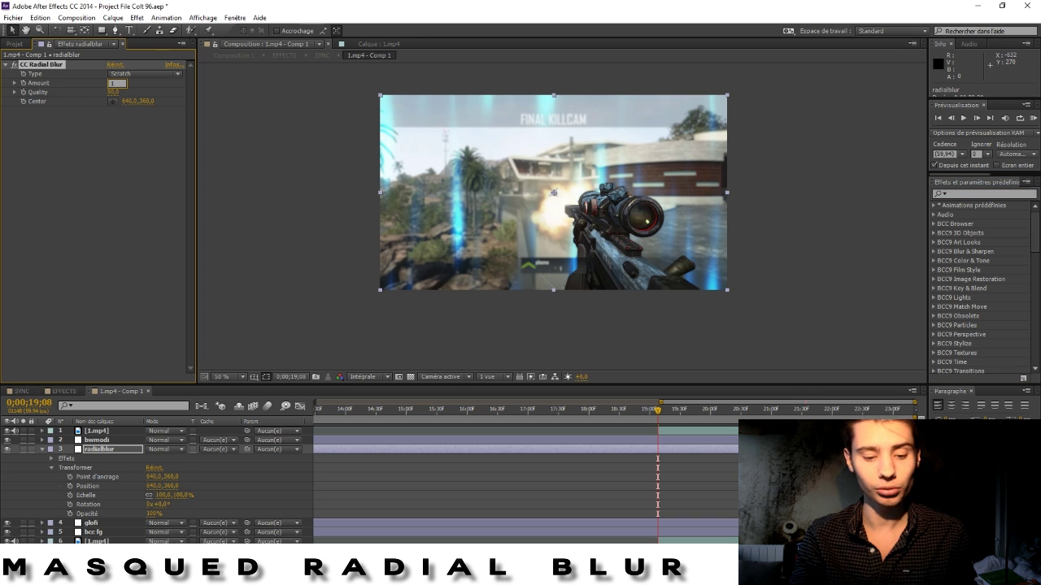
key("Return")
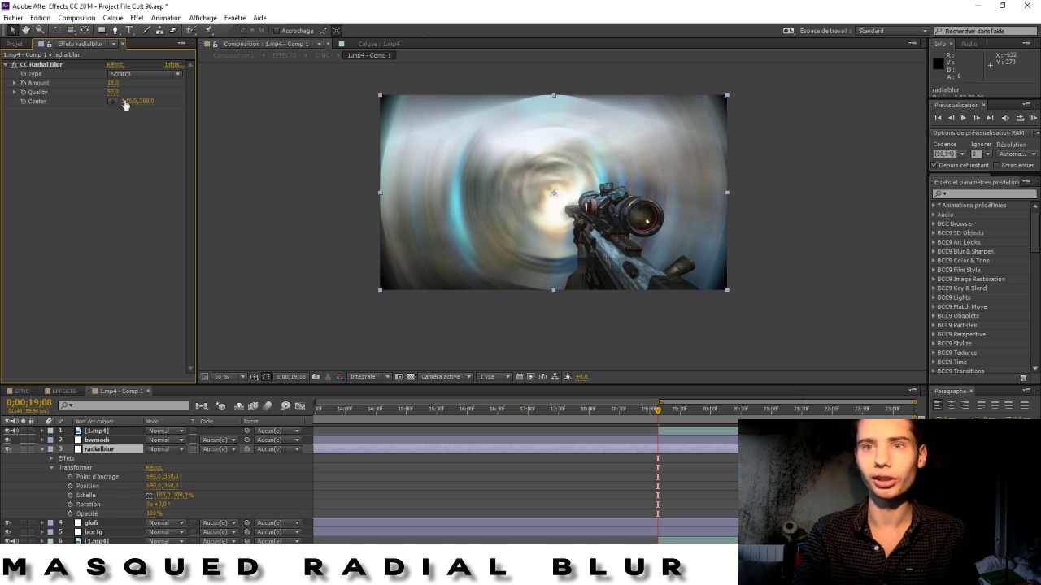
left_click(124, 74)
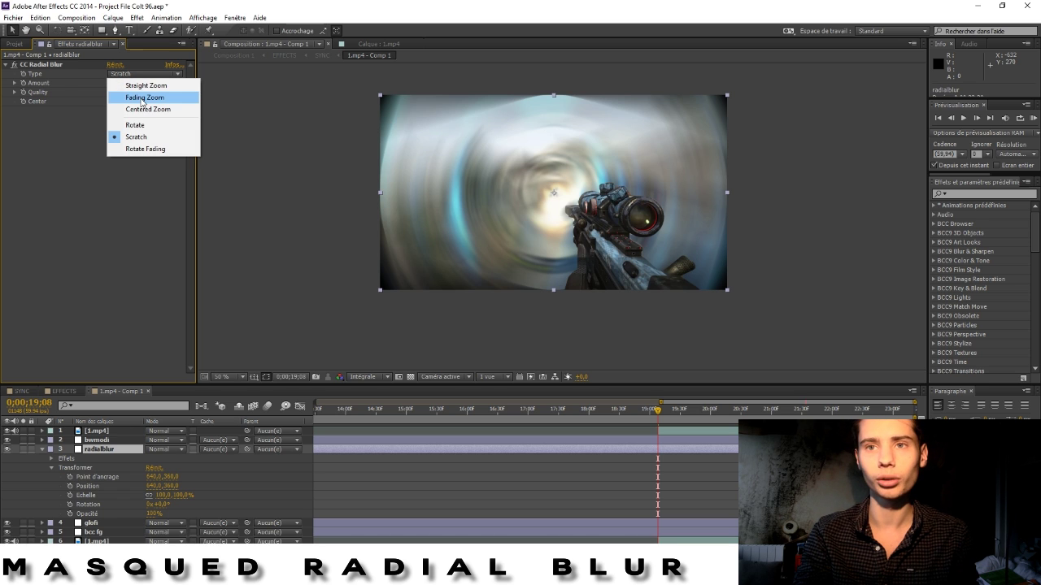
left_click(142, 101)
Step: Draw a closed Pen mask around the rifle on the radialblur layer
key("g")
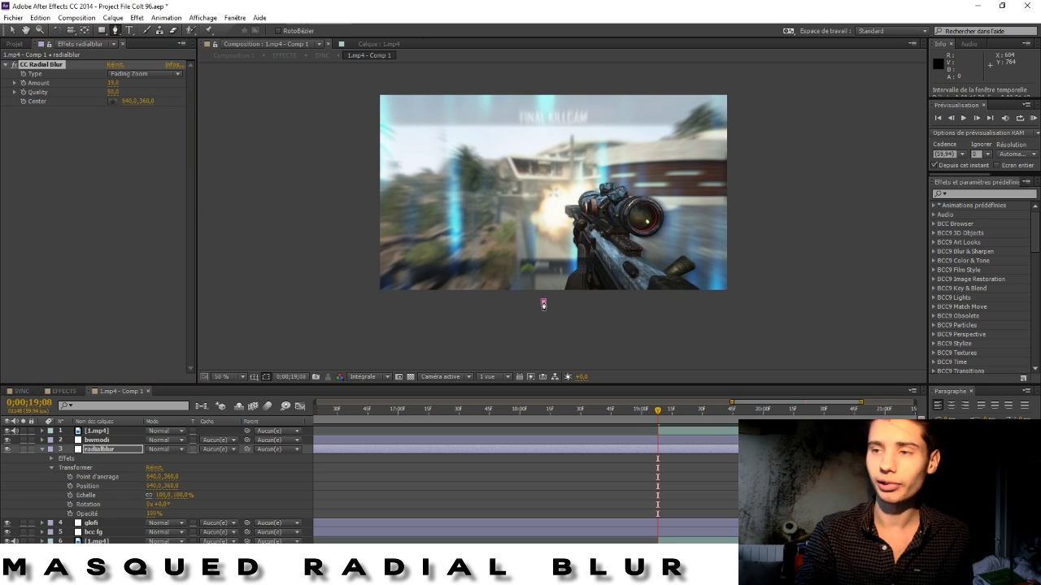
left_click(536, 197)
left_click(590, 142)
left_click(692, 148)
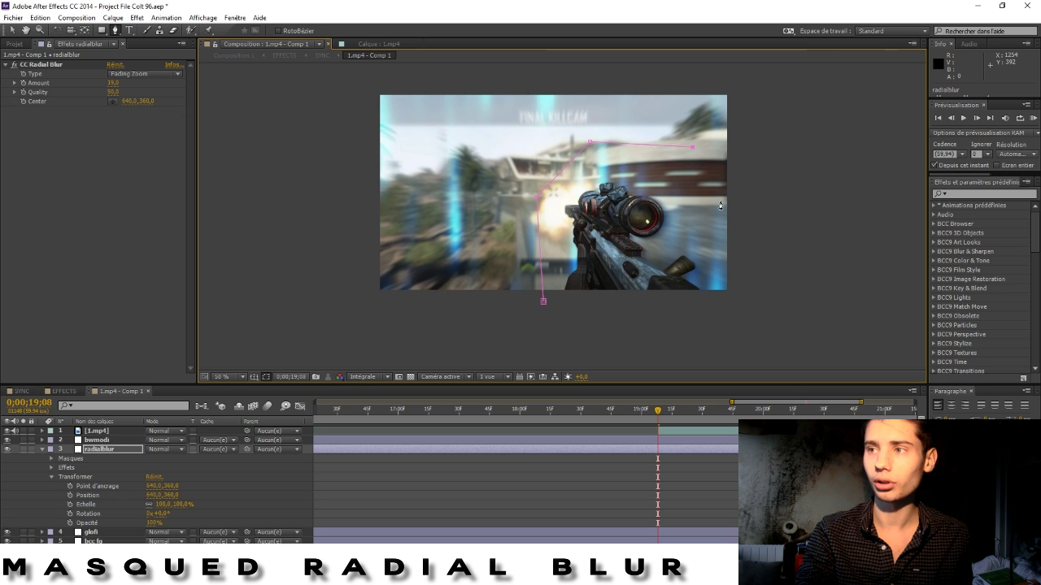
left_click(732, 191)
left_click(741, 242)
left_click(742, 301)
left_click(543, 300)
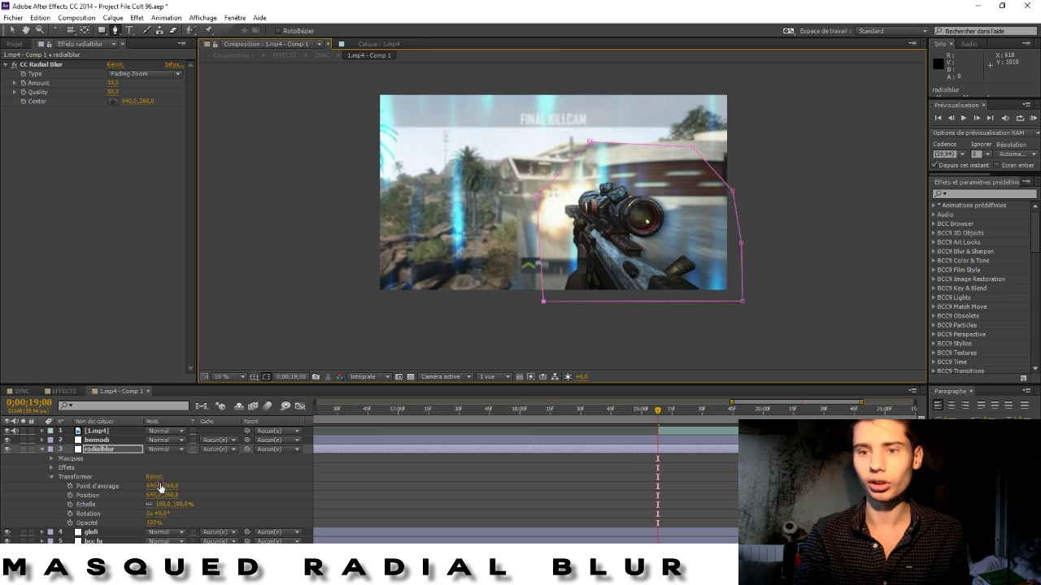
Step: Invert the mask and feather it 100 pixels so the rifle stays sharp
left_click(52, 459)
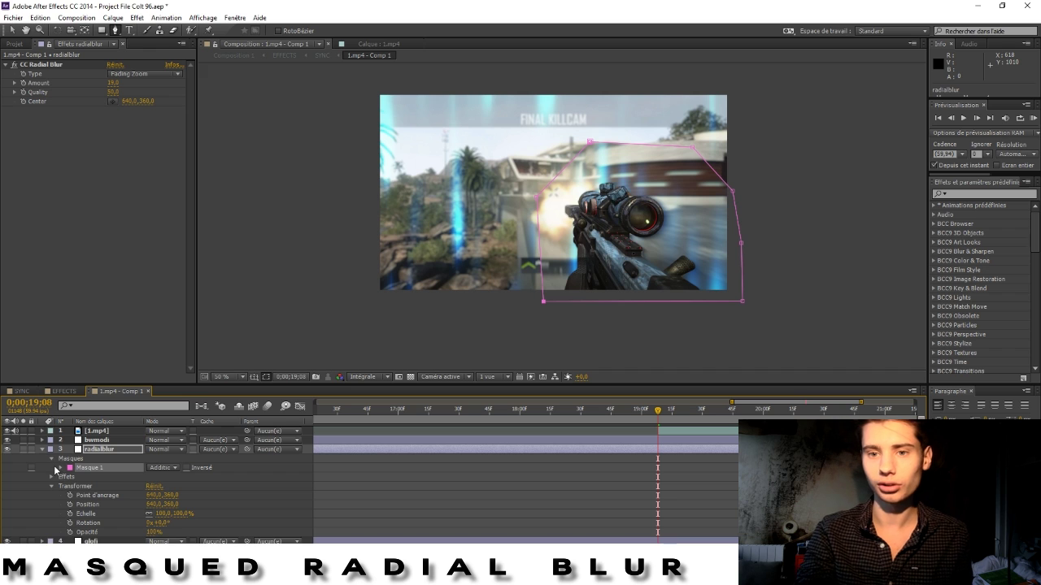
left_click(185, 470)
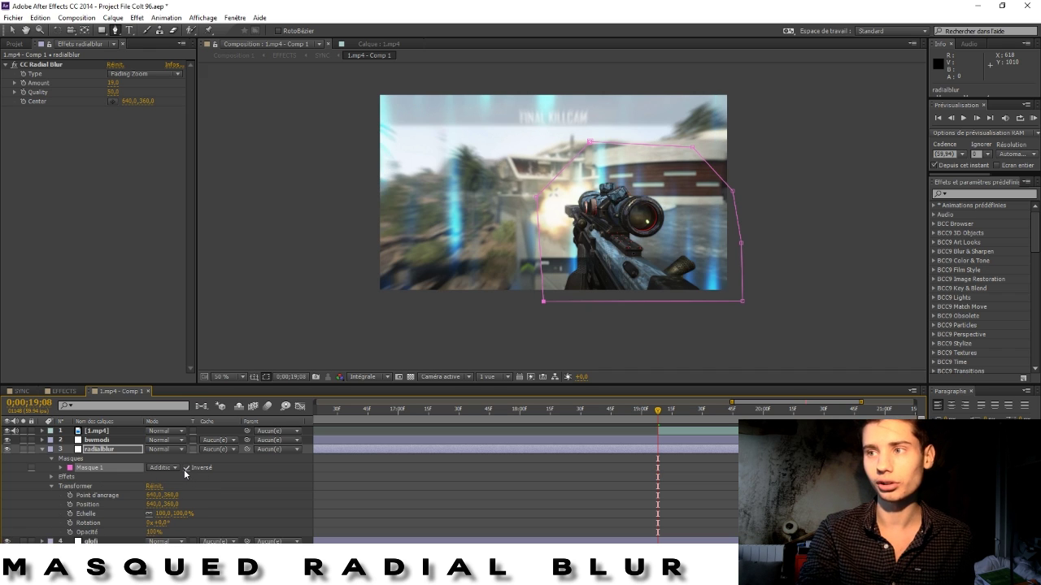
left_click(50, 461)
left_click(98, 452)
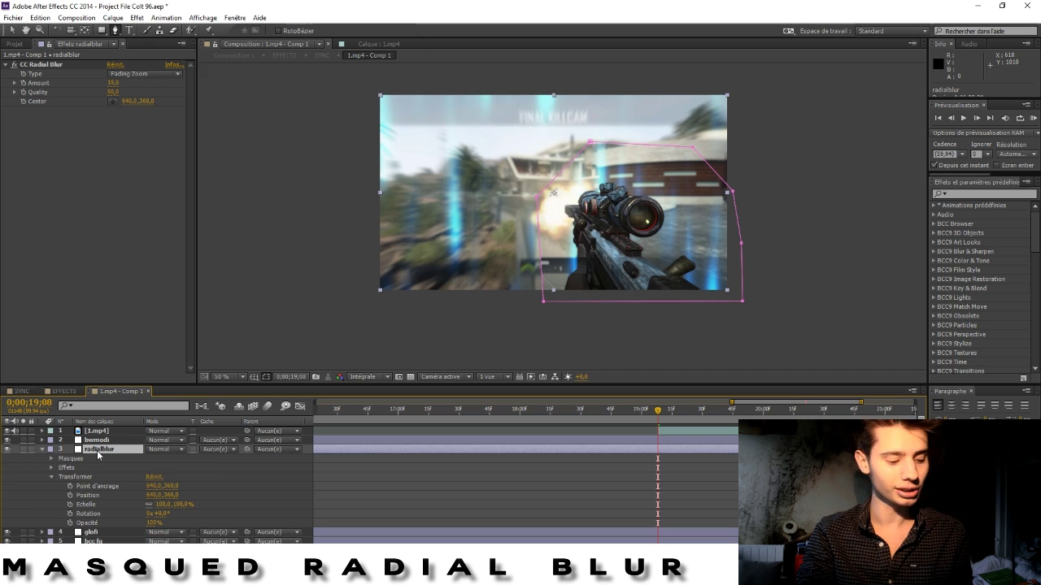
key("m")
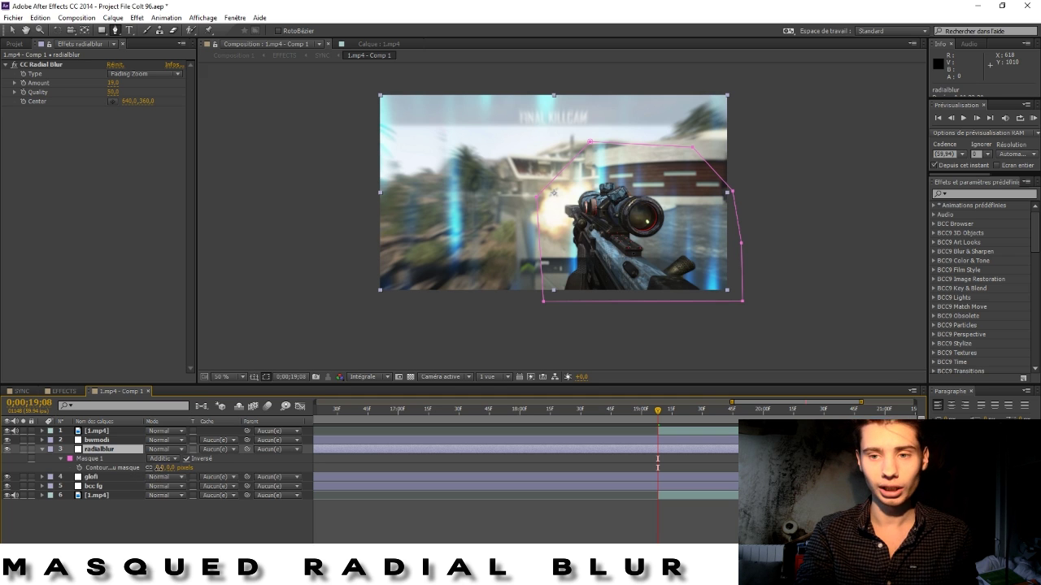
left_click_drag(160, 467, 242, 469)
left_click(734, 411)
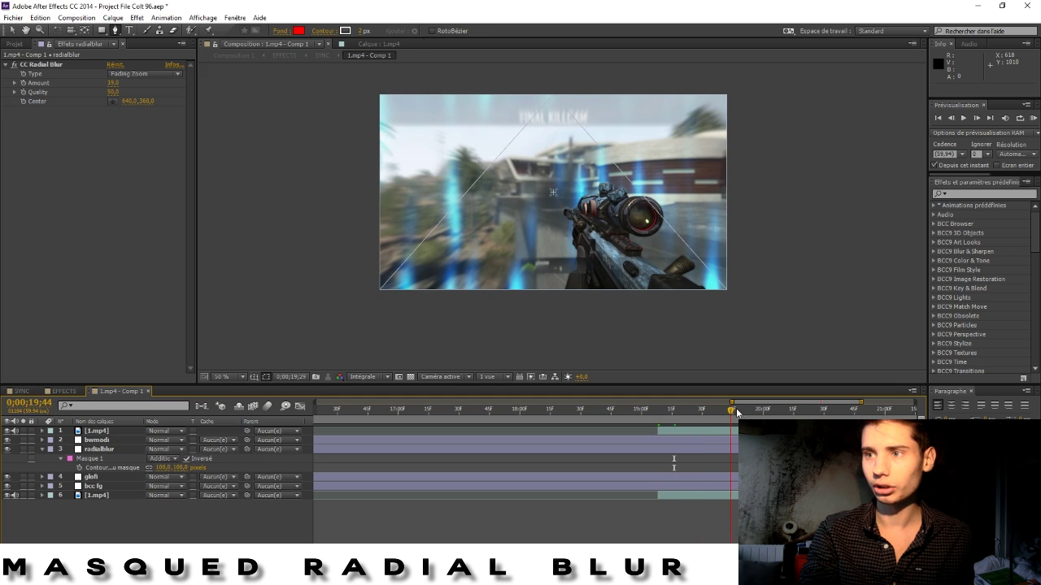
left_click(747, 411)
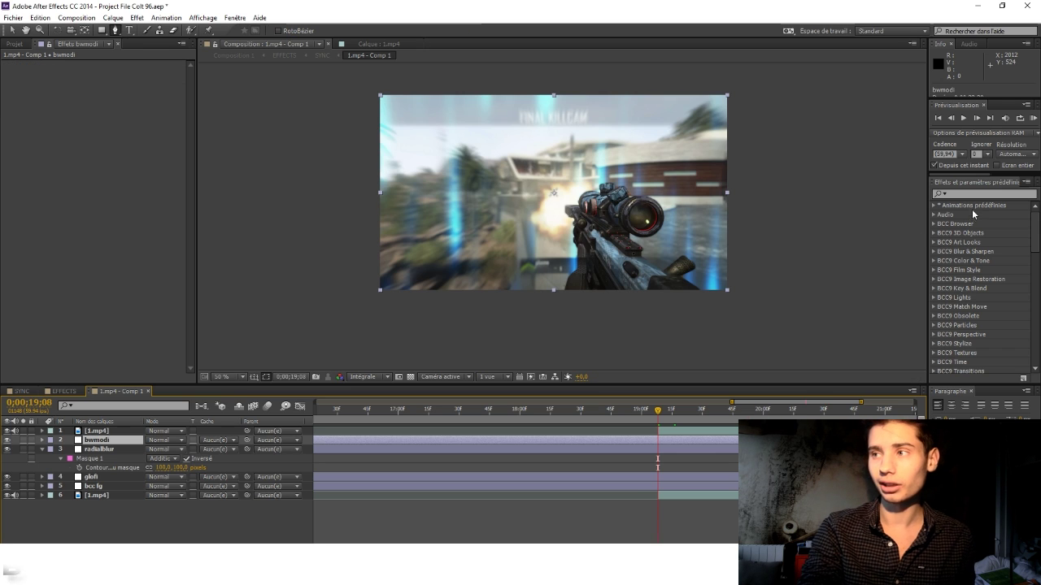
left_click(967, 195)
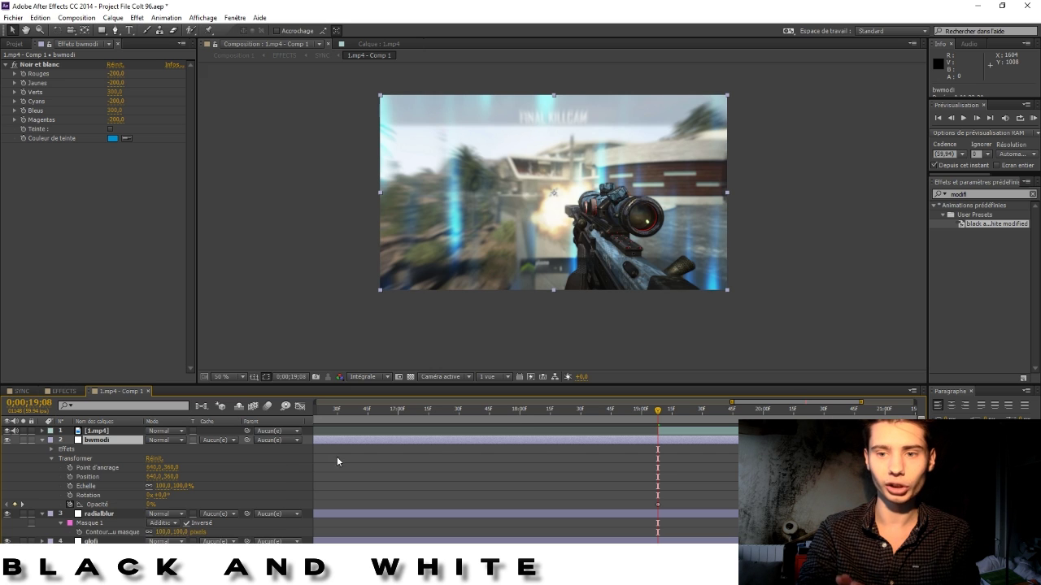
Step: Scrub the black-and-white fade at 20;31, 19;08, 19;34 and 19;47 to check its progress
left_click(825, 411)
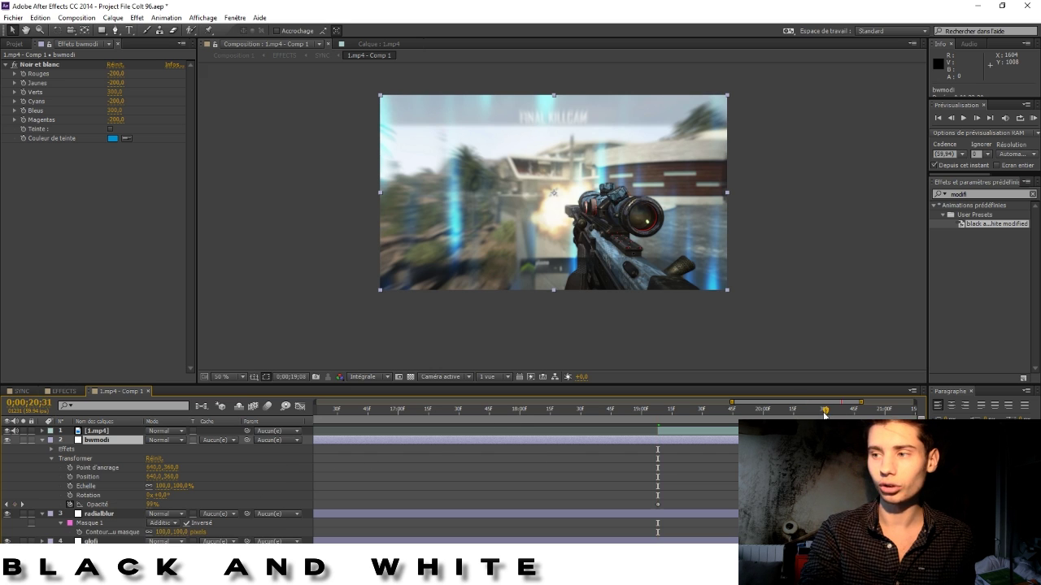
left_click(657, 410)
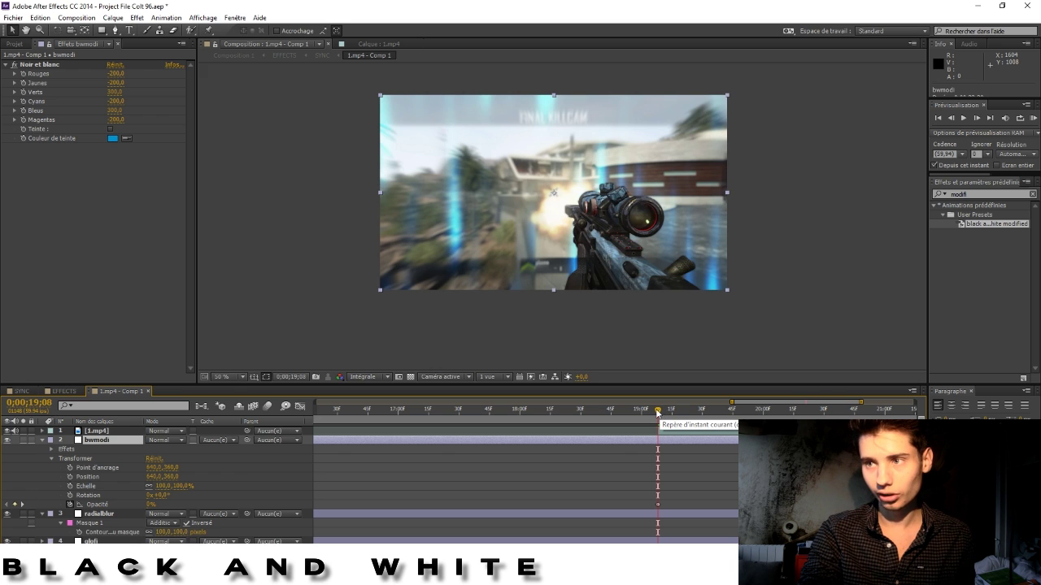
left_click(709, 412)
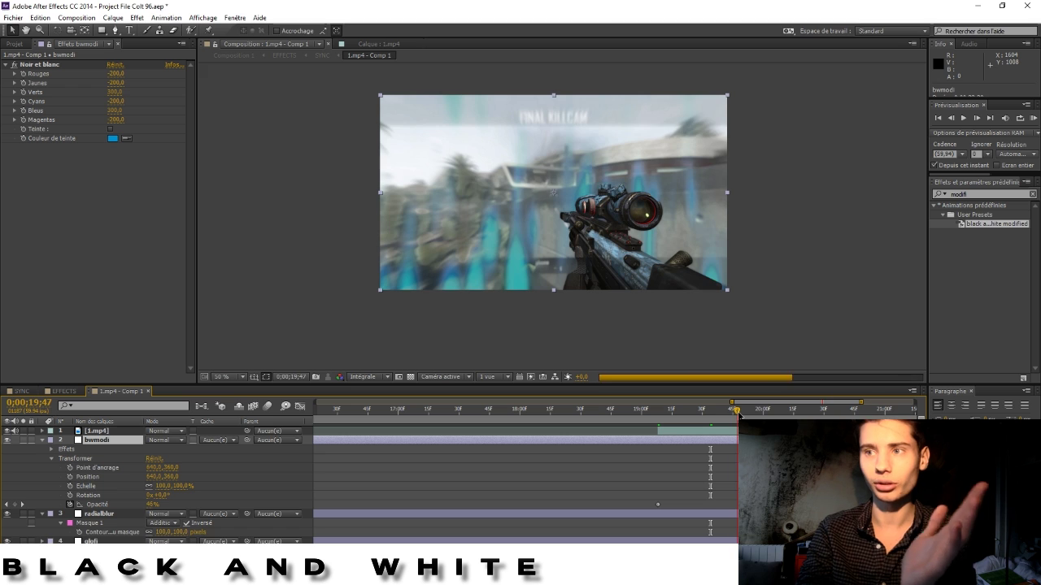
left_click(738, 413)
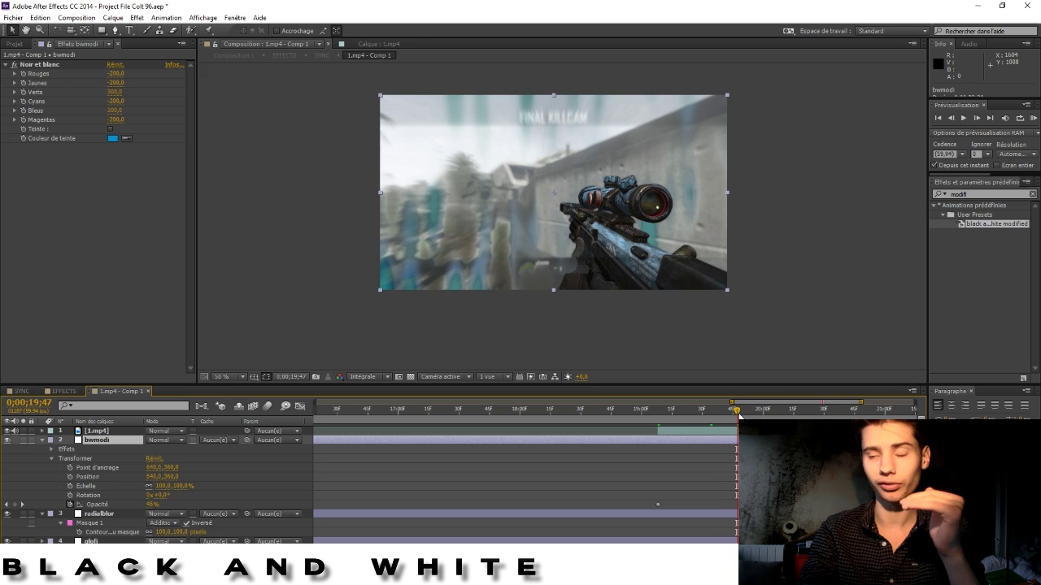
Step: Return to 19;08, play back the clip to preview the effects, then open the SYNC composition
left_click_drag(737, 413, 662, 414)
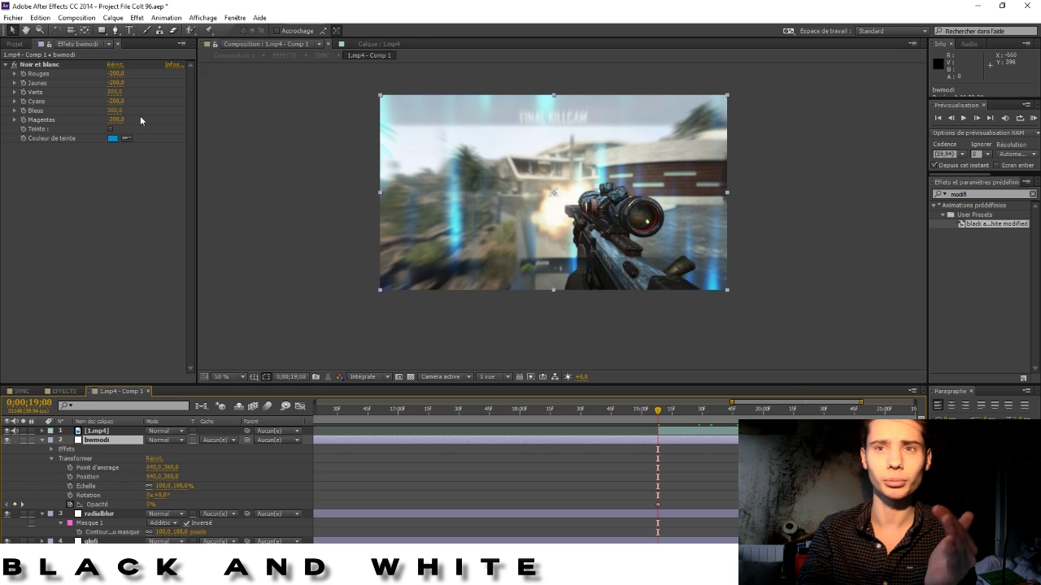
key("space")
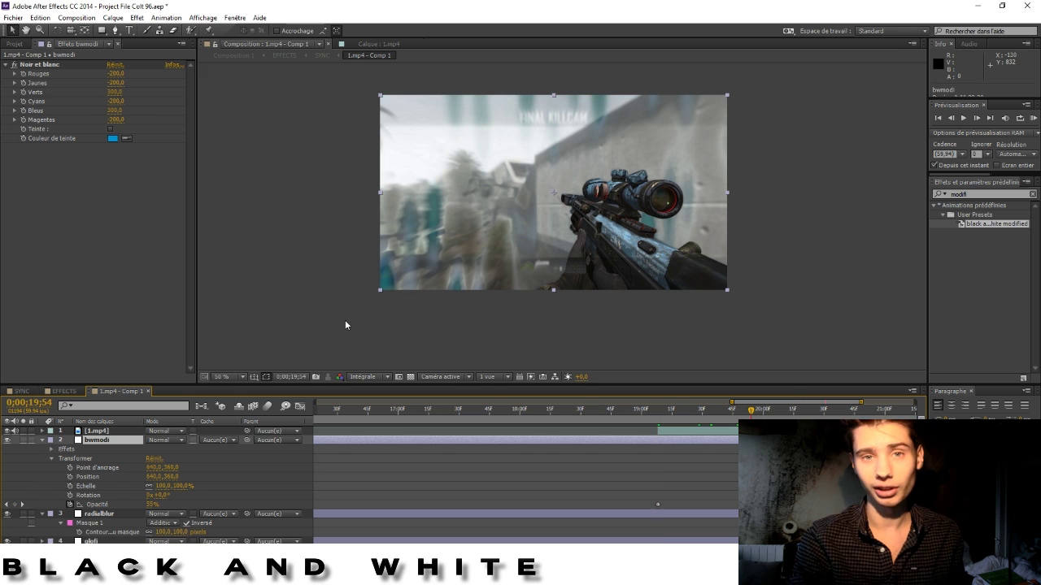
left_click(22, 392)
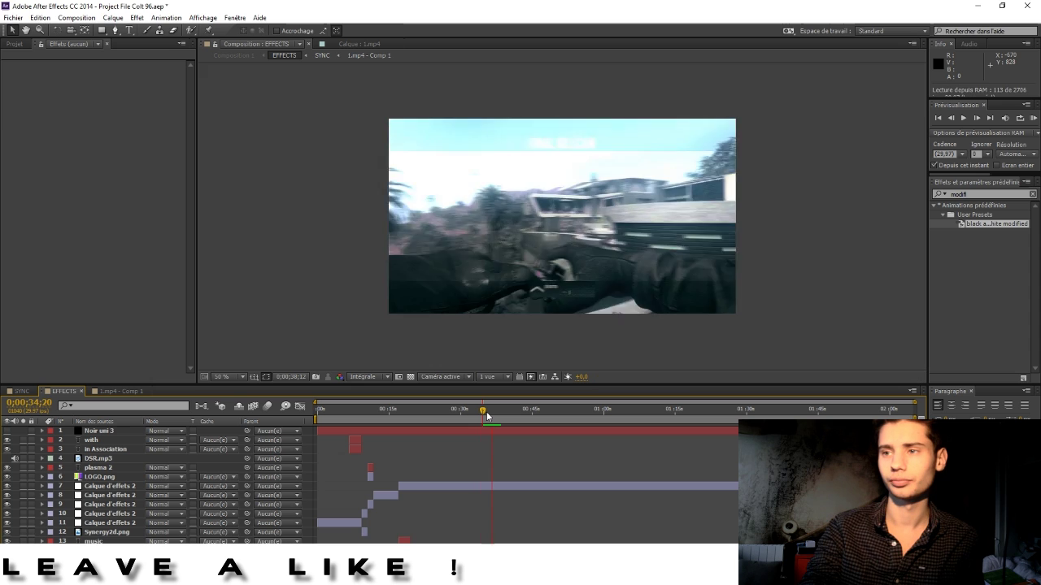
Step: Stop the EFFECTS composition's preview playback with the Space key
key("space")
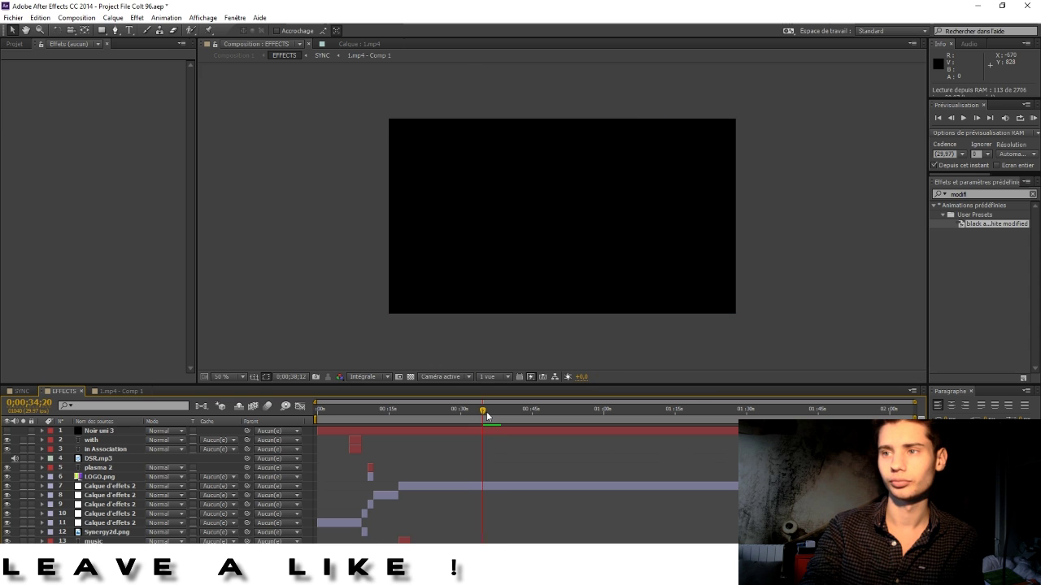